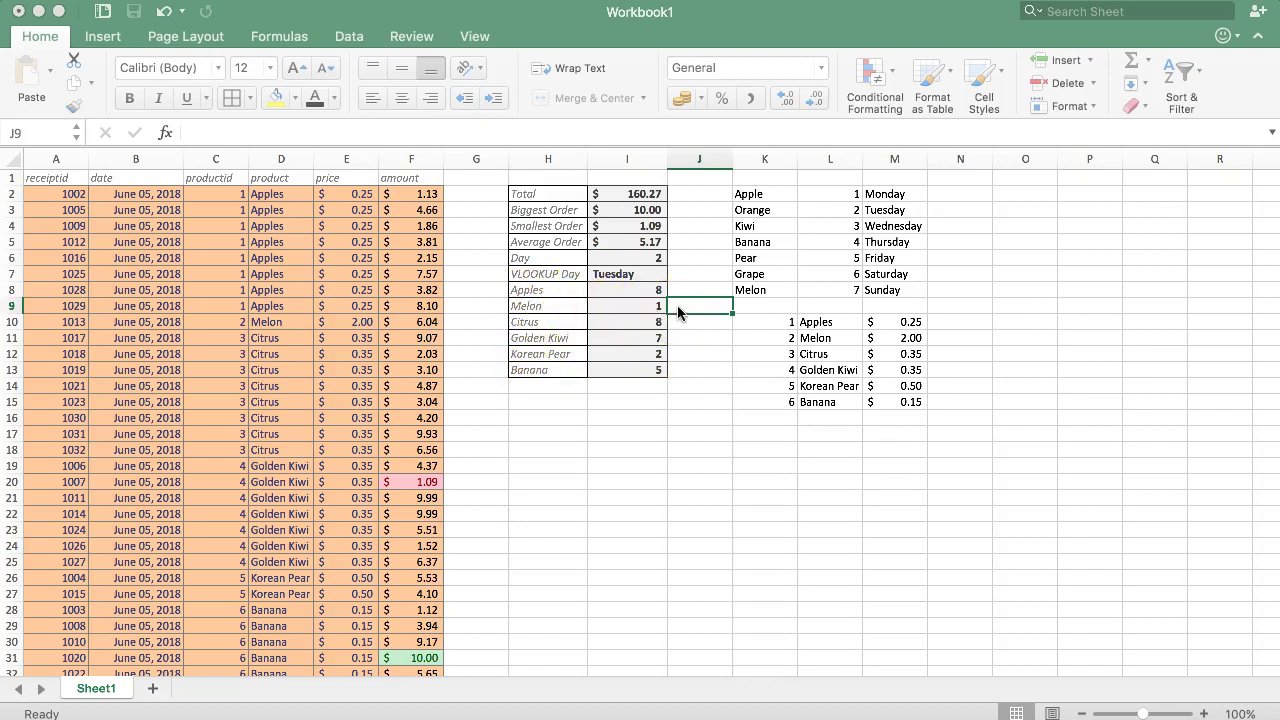
Inspect the Apples amount values stored in column F, starting at F5.
{"action": "left_click_drag", "start_coordinate": [423, 193], "coordinate": [420, 310]}
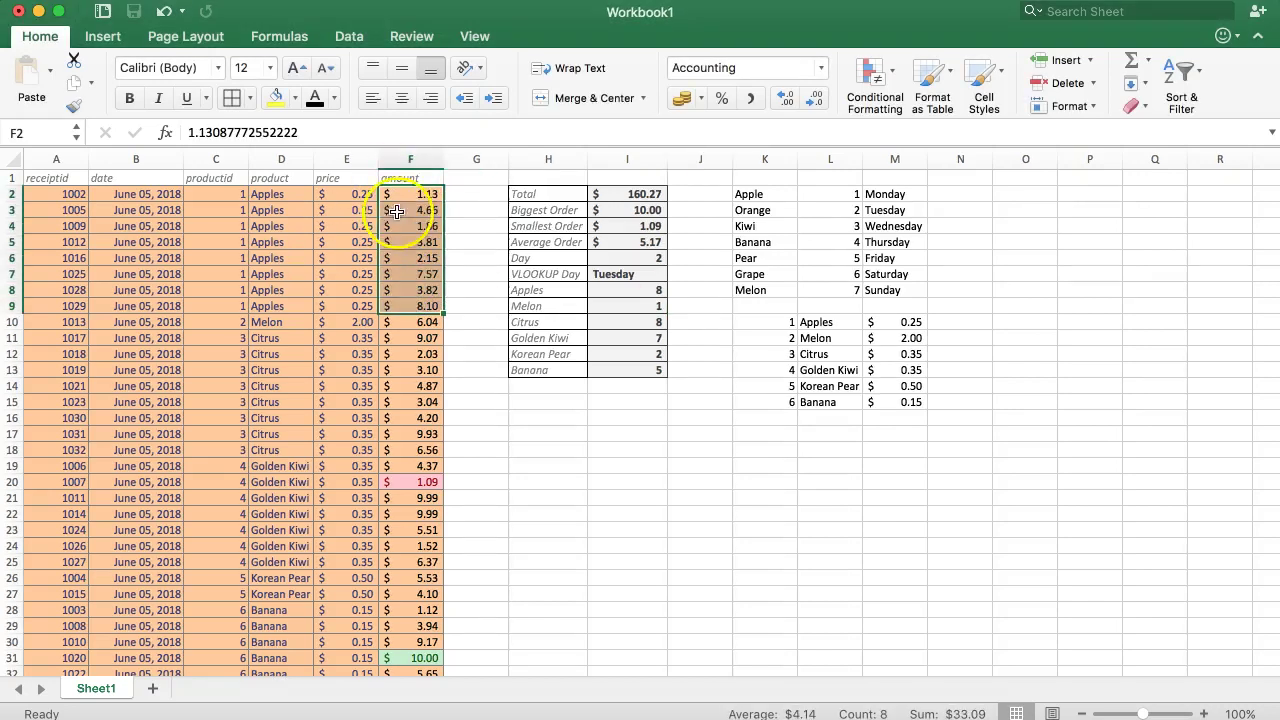
{"action": "left_click", "coordinate": [407, 242]}
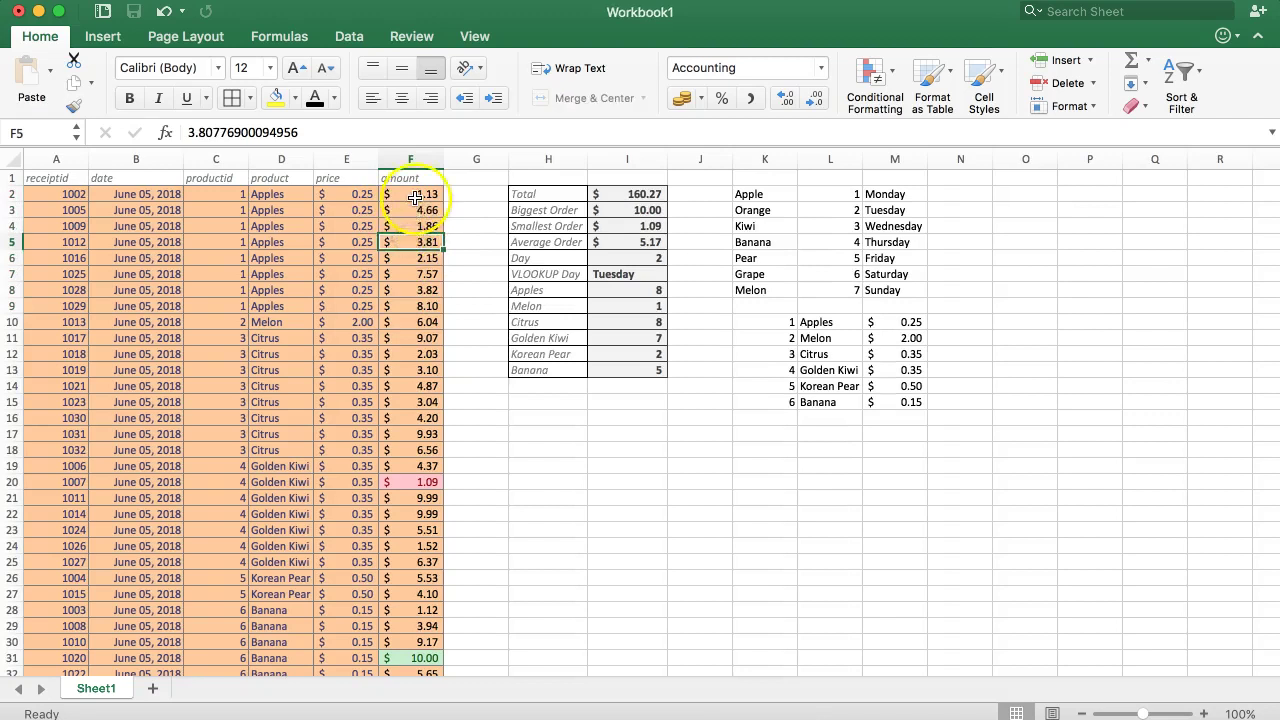
{"action": "left_click", "coordinate": [410, 322]}
{"action": "left_click", "coordinate": [412, 338]}
{"action": "left_click", "coordinate": [415, 354]}
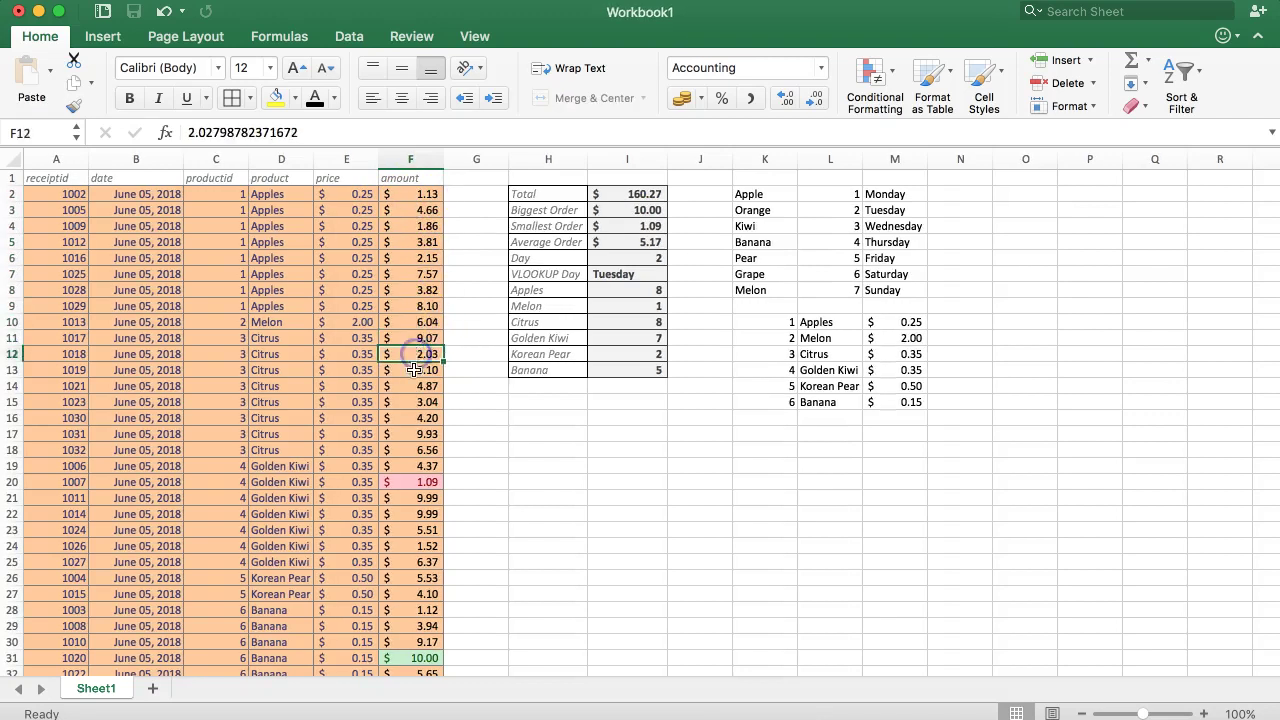
{"action": "left_click", "coordinate": [417, 370]}
{"action": "left_click", "coordinate": [417, 385]}
{"action": "left_click", "coordinate": [514, 402]}
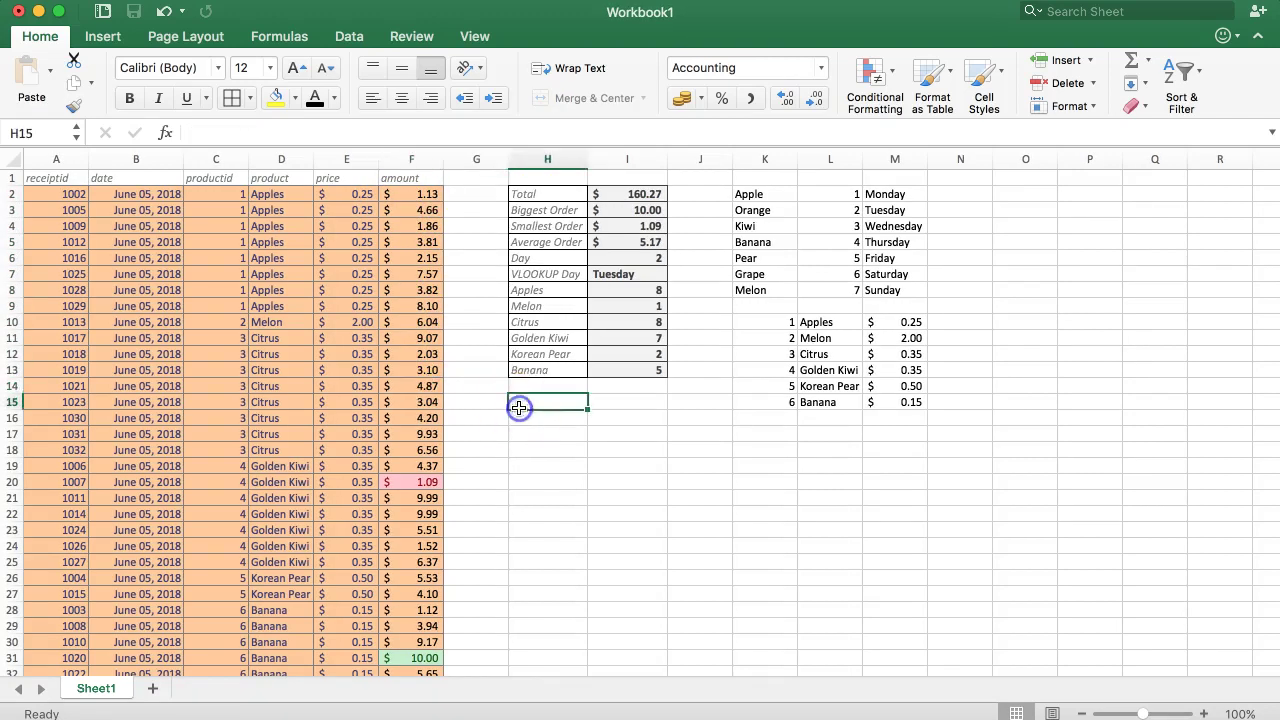
Insert a new empty column J beside the count table.
{"action": "right_click", "coordinate": [697, 158]}
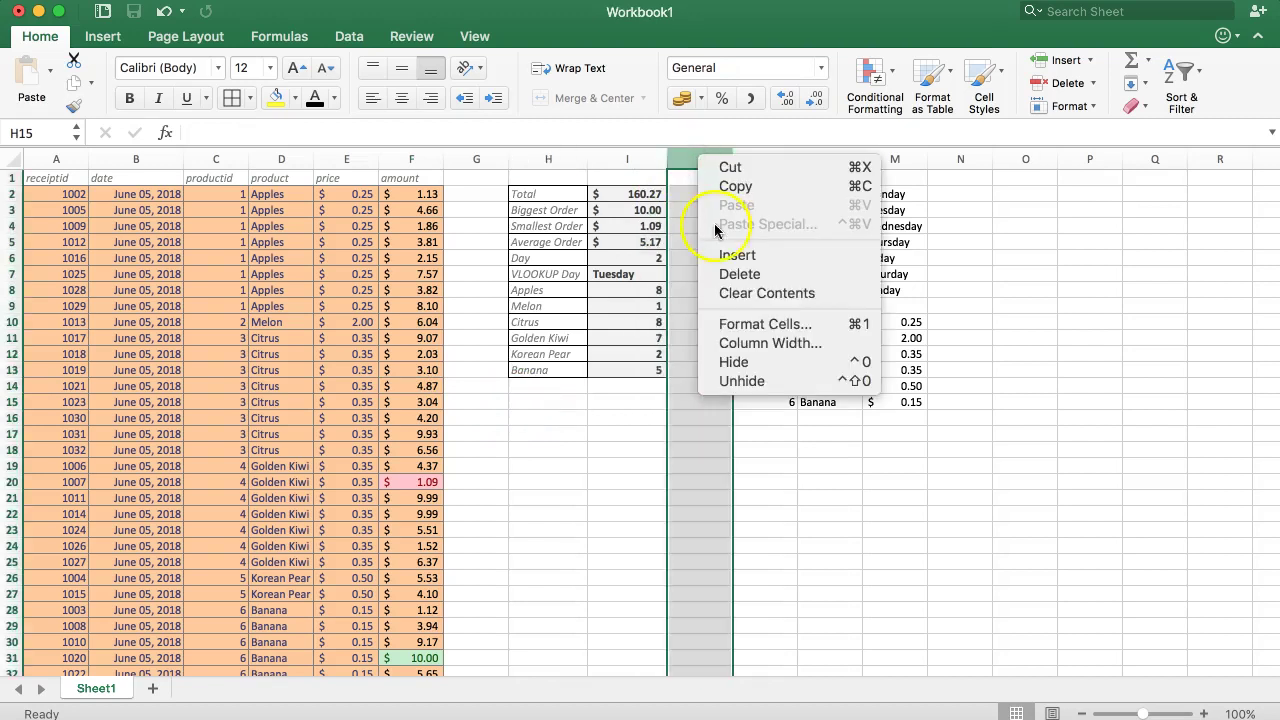
{"action": "left_click", "coordinate": [737, 256]}
{"action": "left_click", "coordinate": [700, 322]}
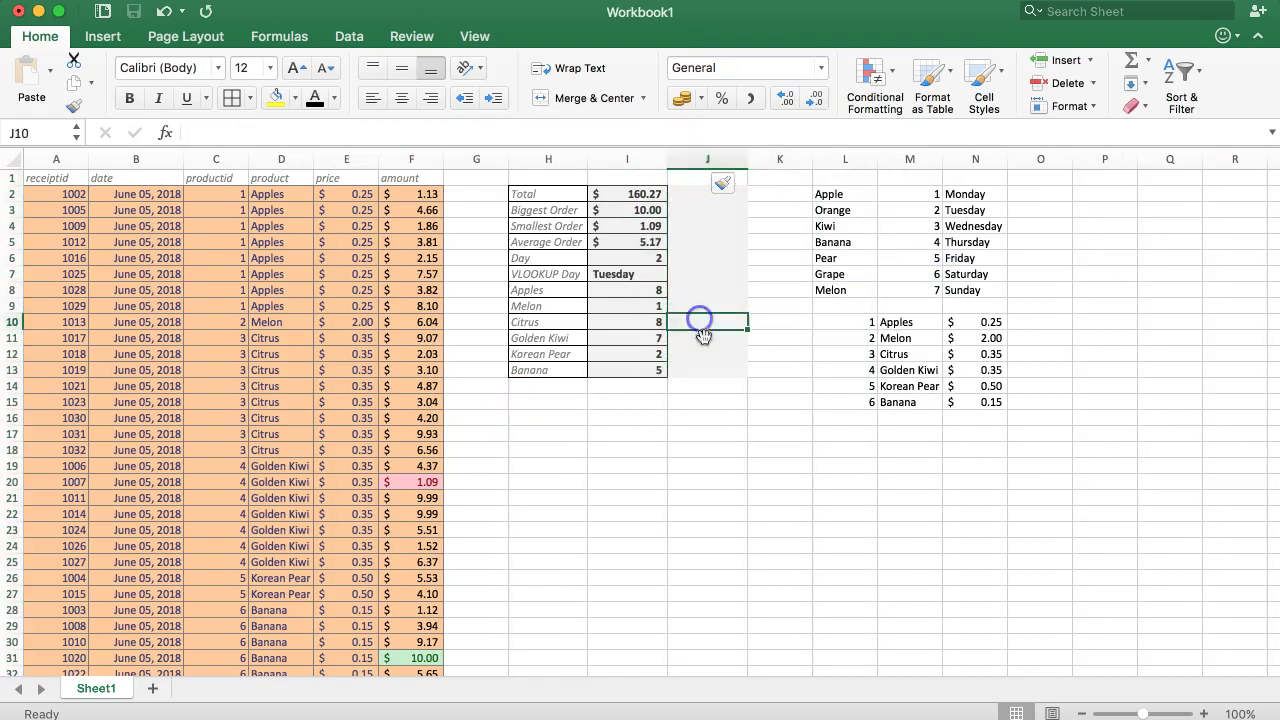
{"action": "left_click_drag", "start_coordinate": [700, 214], "coordinate": [689, 334]}
{"action": "left_click", "coordinate": [689, 336]}
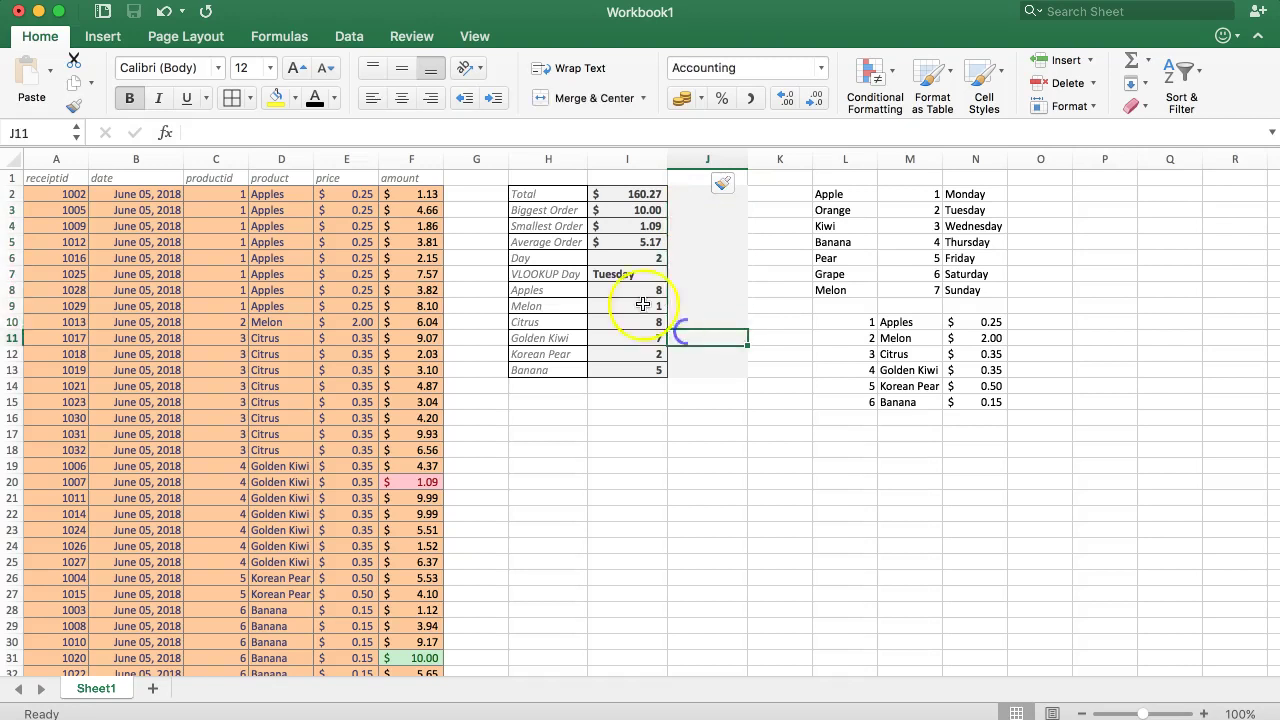
Copy the borders and shading of I8:I13 onto J8:J13 with Format Painter.
{"action": "left_click_drag", "start_coordinate": [630, 290], "coordinate": [631, 369]}
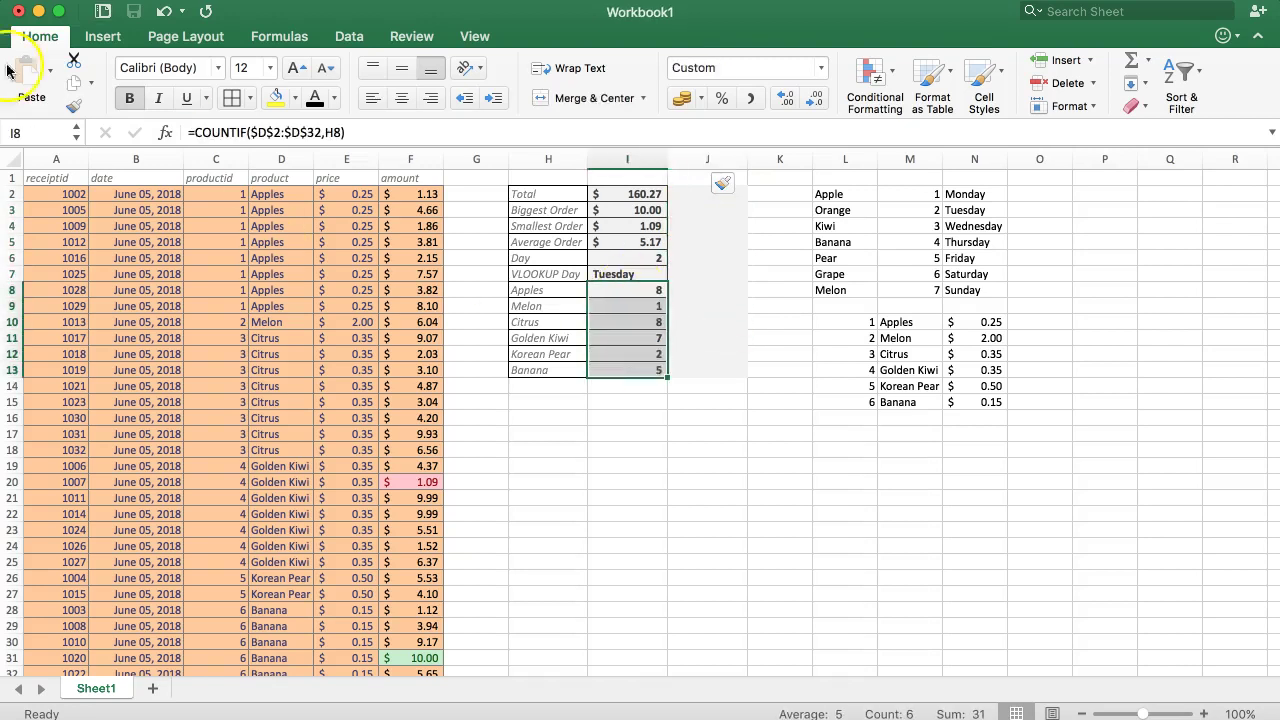
{"action": "left_click", "coordinate": [73, 105]}
{"action": "left_click", "coordinate": [675, 292]}
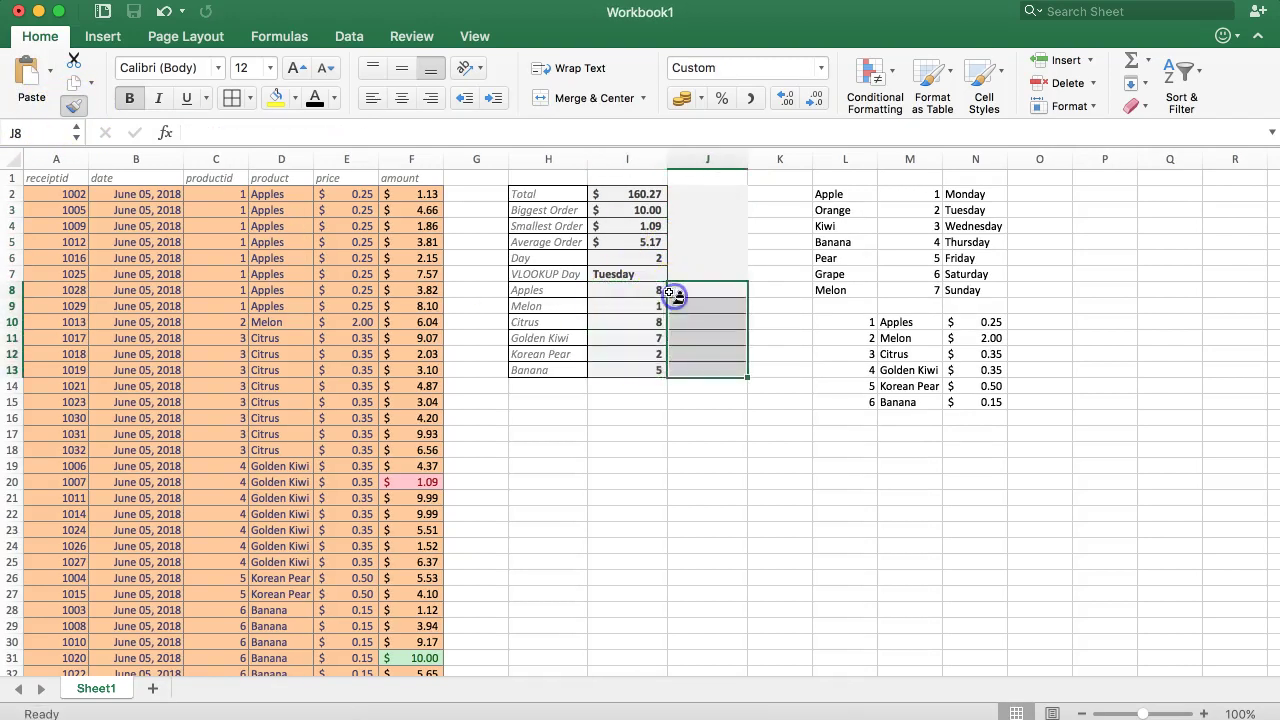
{"action": "left_click", "coordinate": [708, 300]}
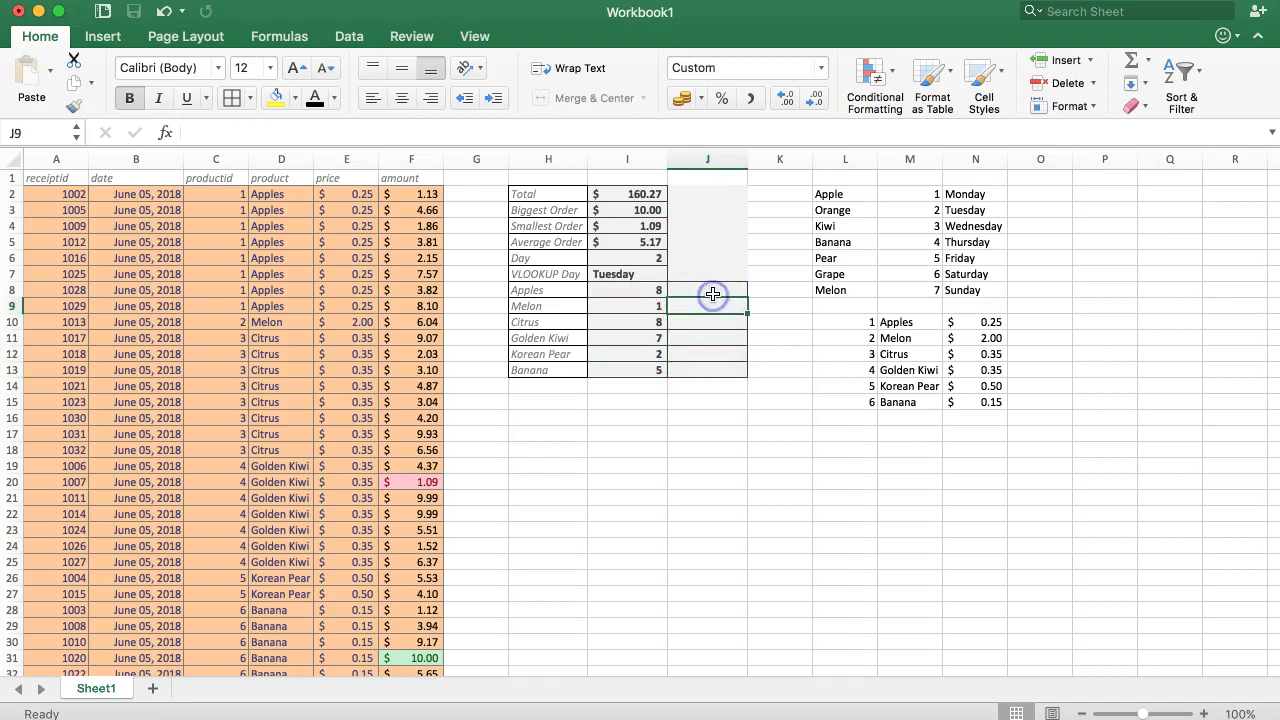
Start a =SUMIF formula in J8 and open the Formula Builder for its range argument.
{"action": "left_click", "coordinate": [713, 291]}
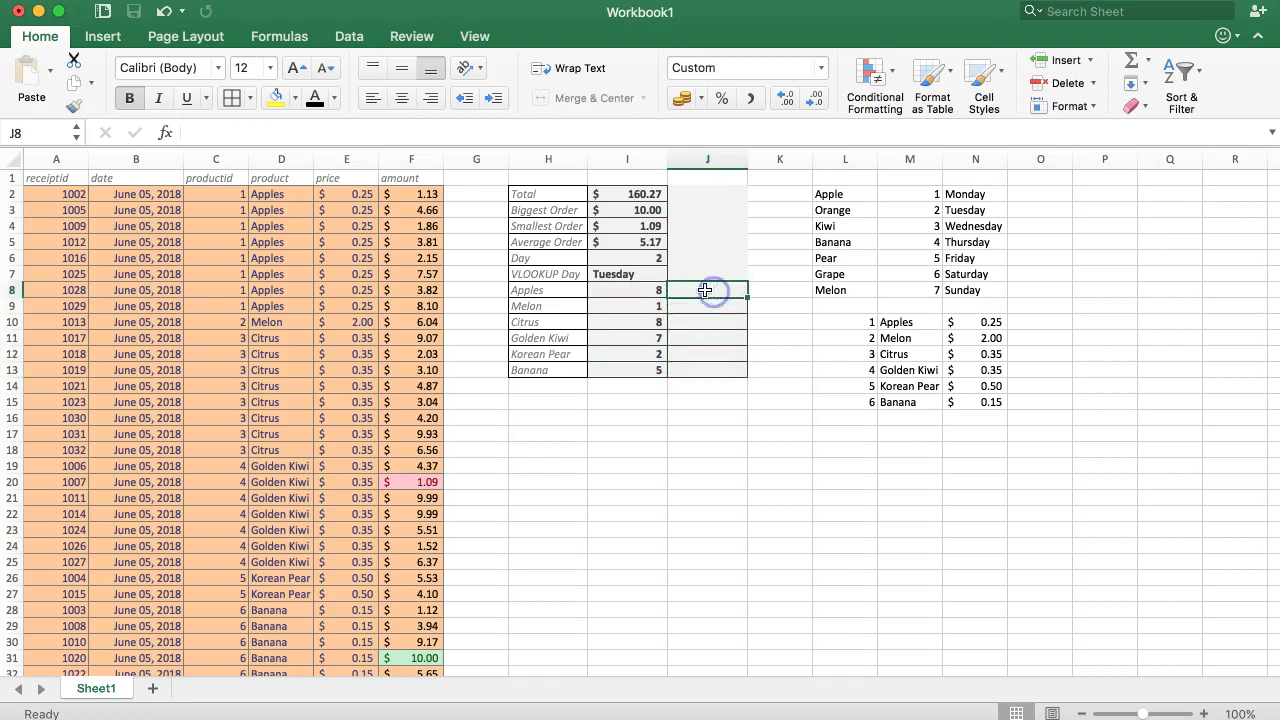
{"action": "left_click", "coordinate": [369, 135]}
{"action": "type", "text": "="}
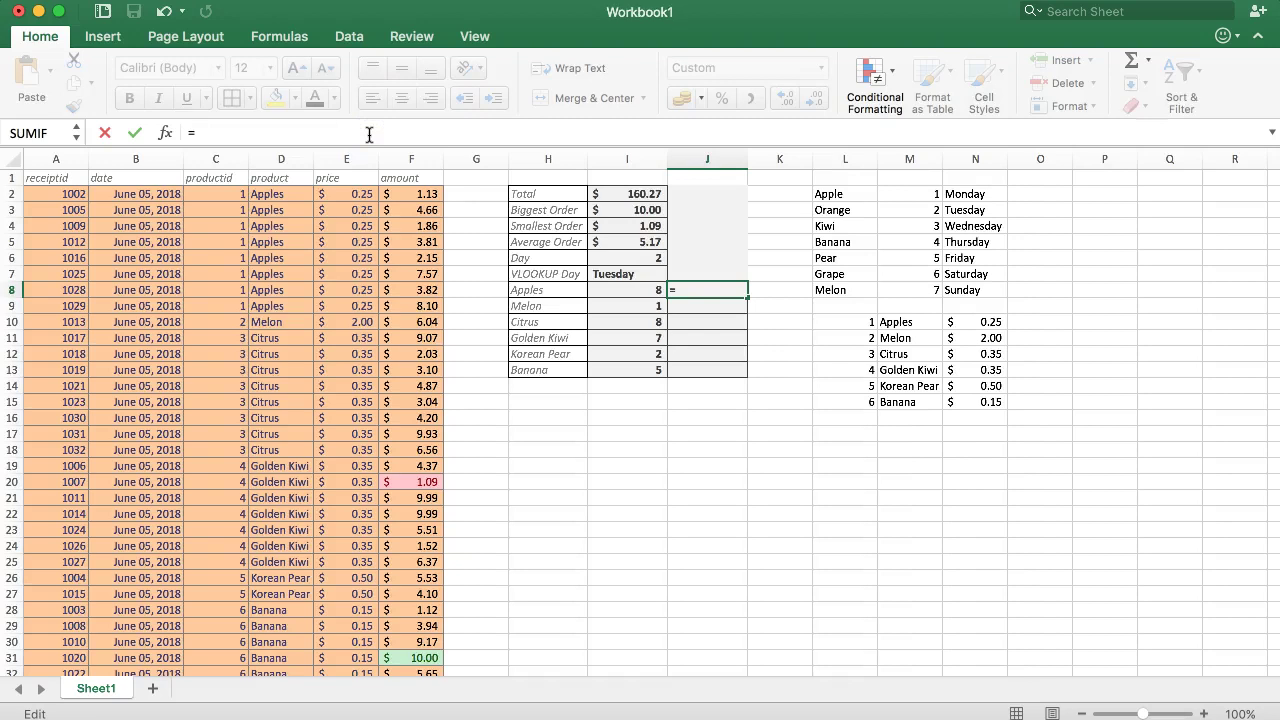
{"action": "type", "text": "SUMIF"}
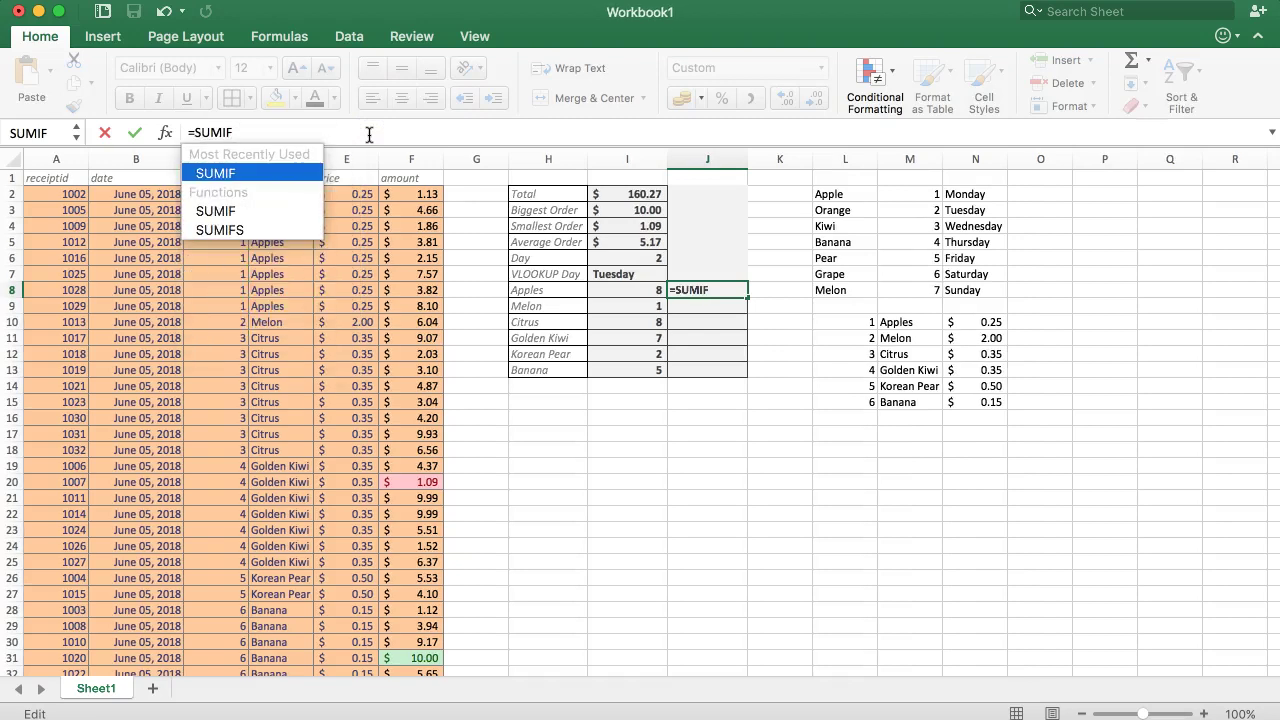
{"action": "double_click", "coordinate": [225, 178]}
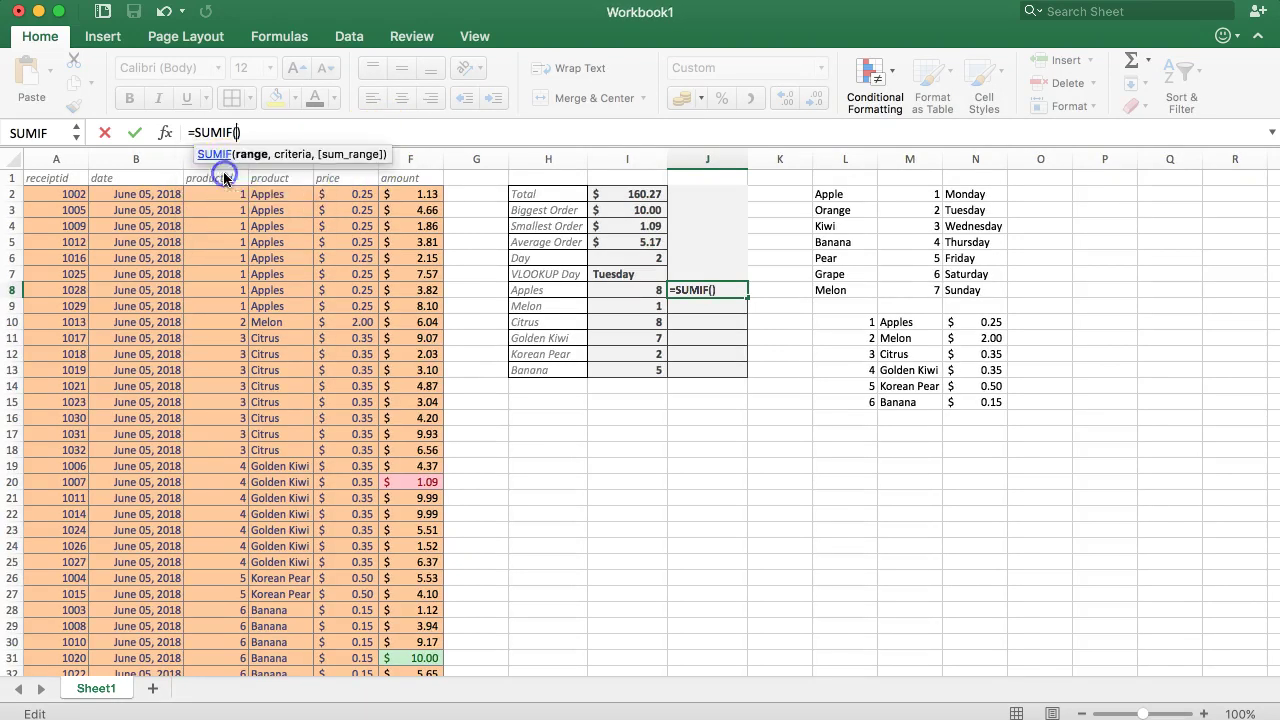
{"action": "left_click", "coordinate": [165, 136]}
{"action": "left_click", "coordinate": [1070, 283]}
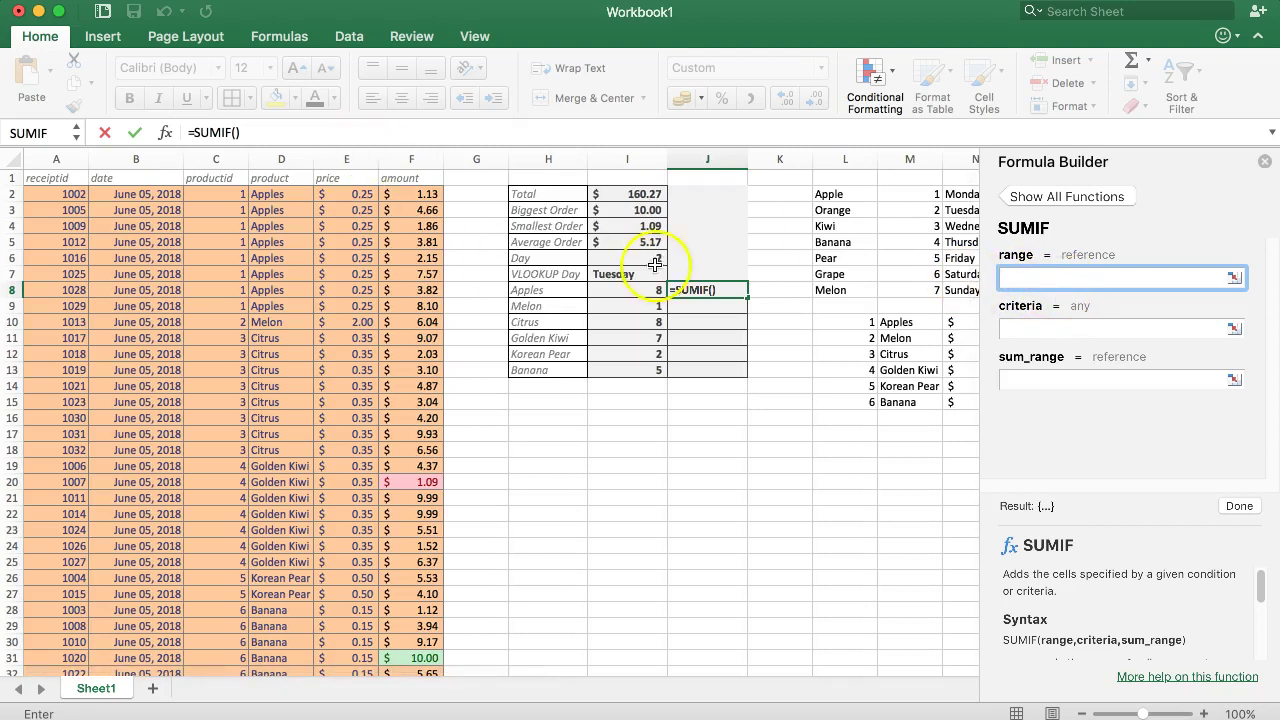
Set the SUMIF range argument to D2:F32.
{"action": "left_click", "coordinate": [265, 193]}
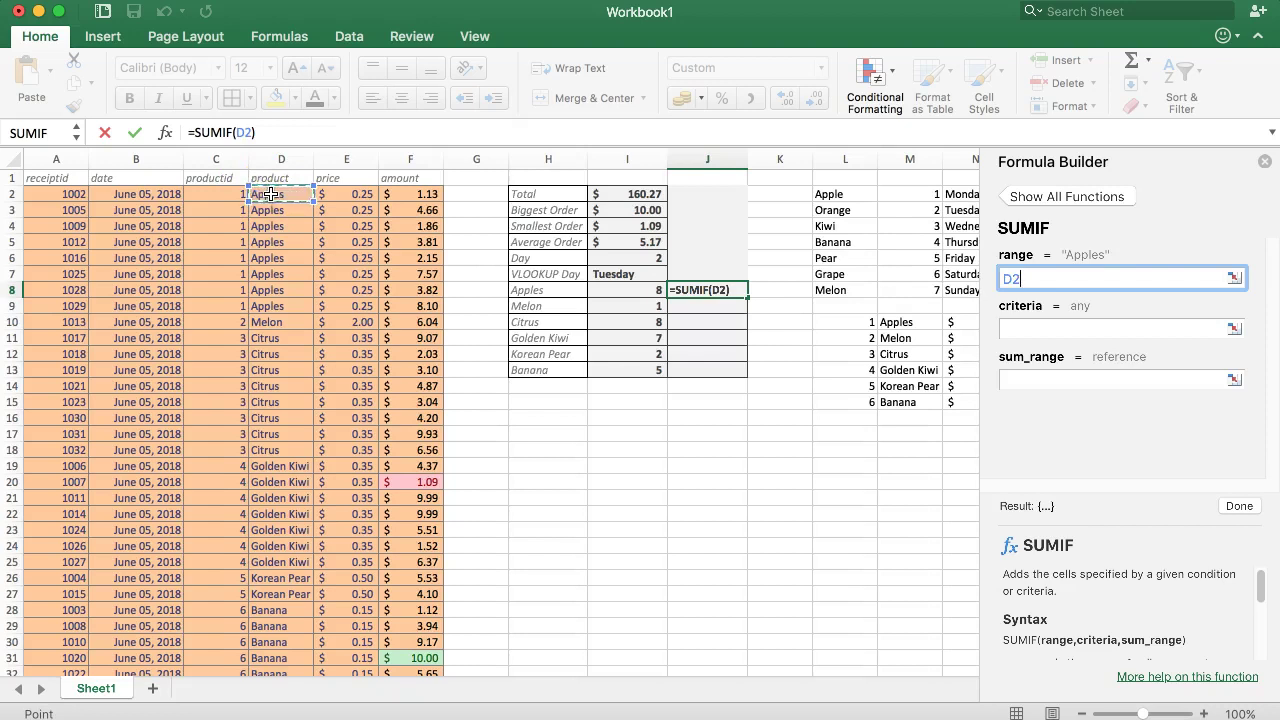
{"action": "left_click_drag", "start_coordinate": [280, 194], "coordinate": [401, 578]}
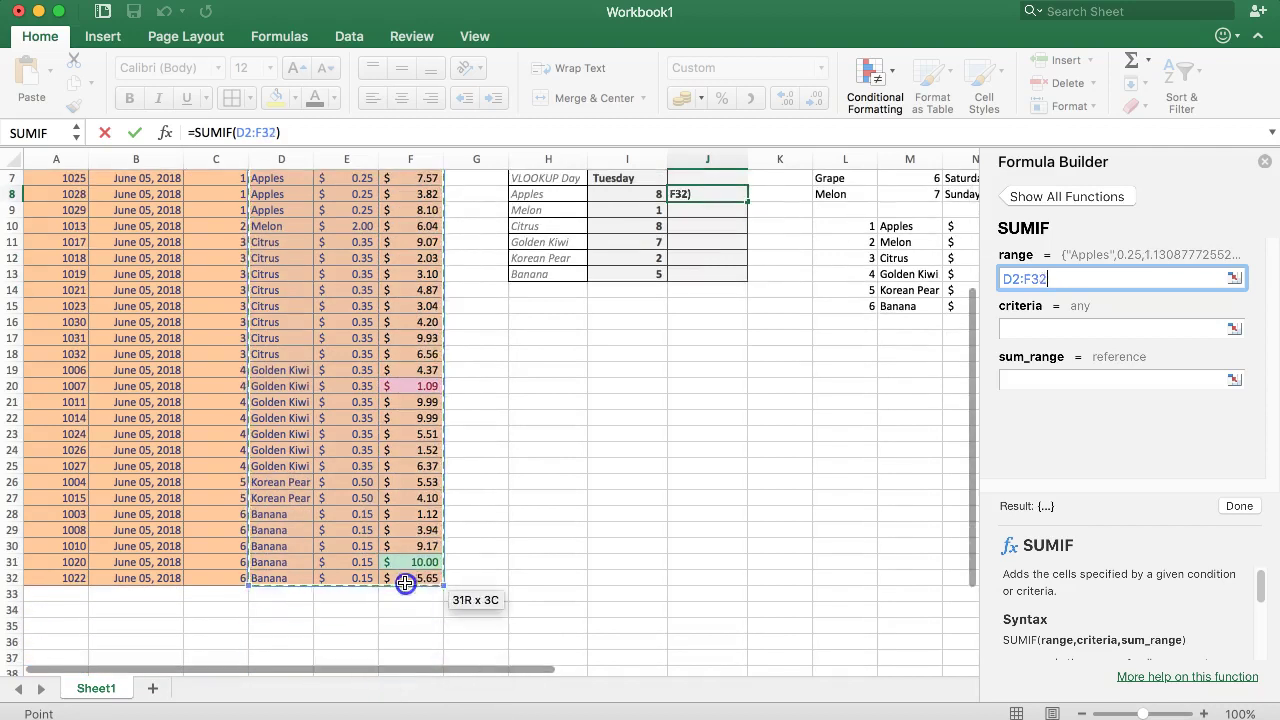
{"action": "scroll", "coordinate": [614, 494], "scroll_direction": "up", "scroll_amount": 3}
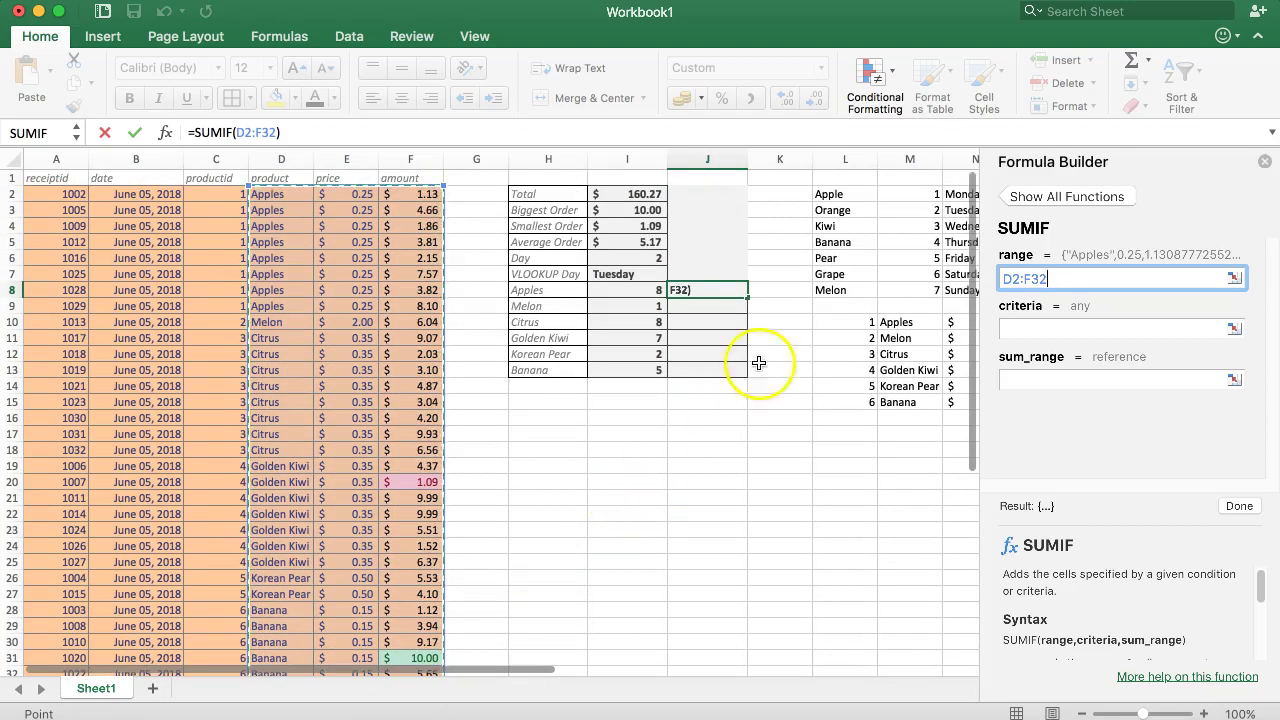
Use the Apples label in H8 as the SUMIF criterion.
{"action": "left_click", "coordinate": [1031, 327]}
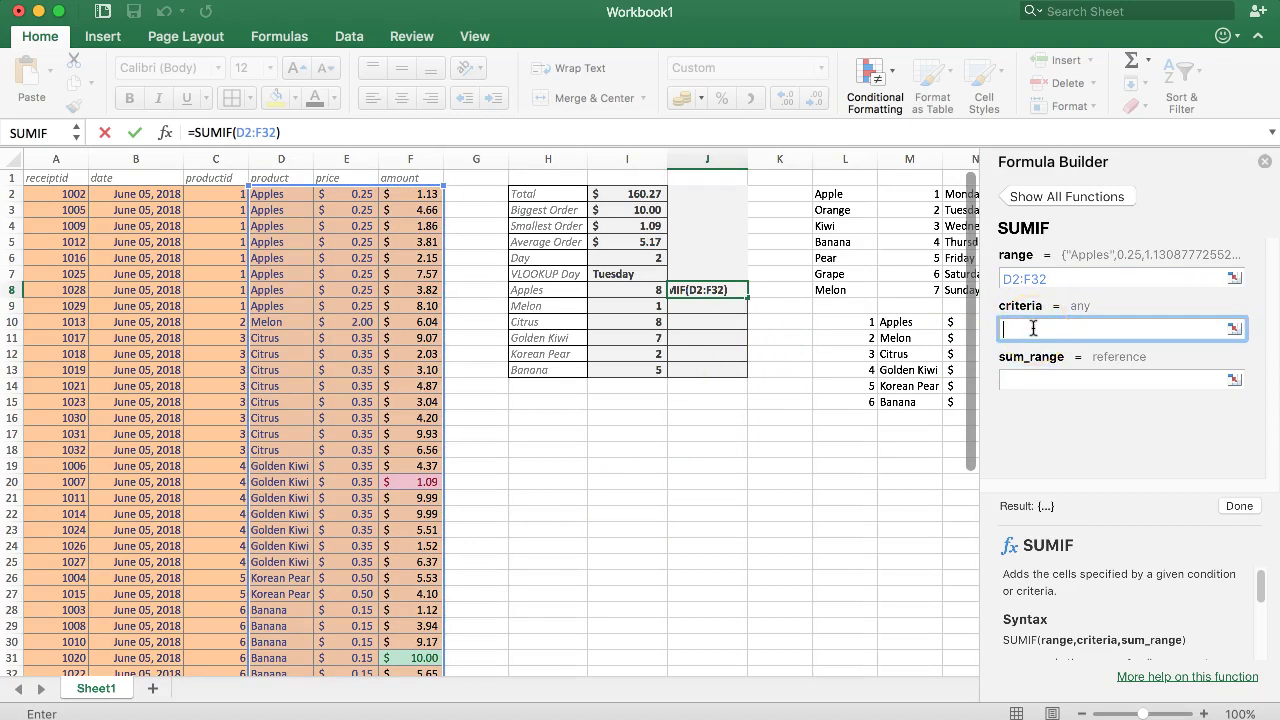
{"action": "left_click", "coordinate": [1044, 314]}
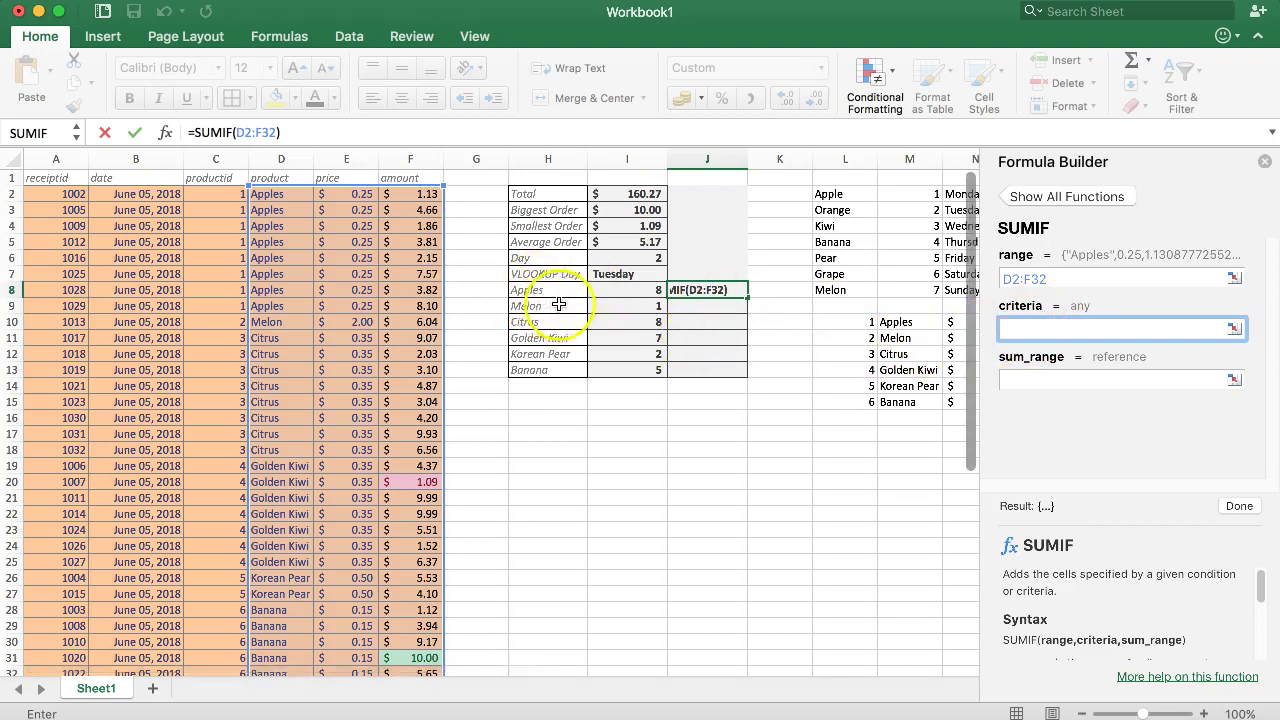
{"action": "left_click", "coordinate": [533, 290]}
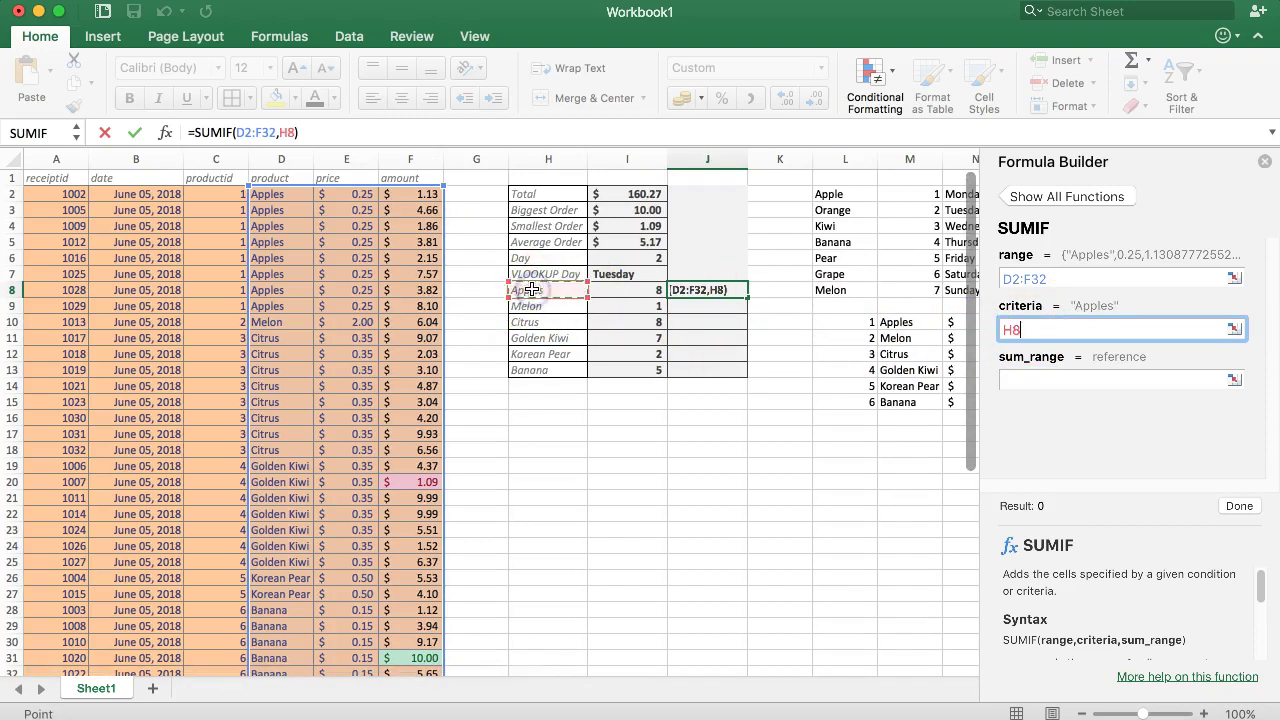
Set the sum range to F2:F32, previewing 33.09 for Apples.
{"action": "left_click", "coordinate": [1040, 380]}
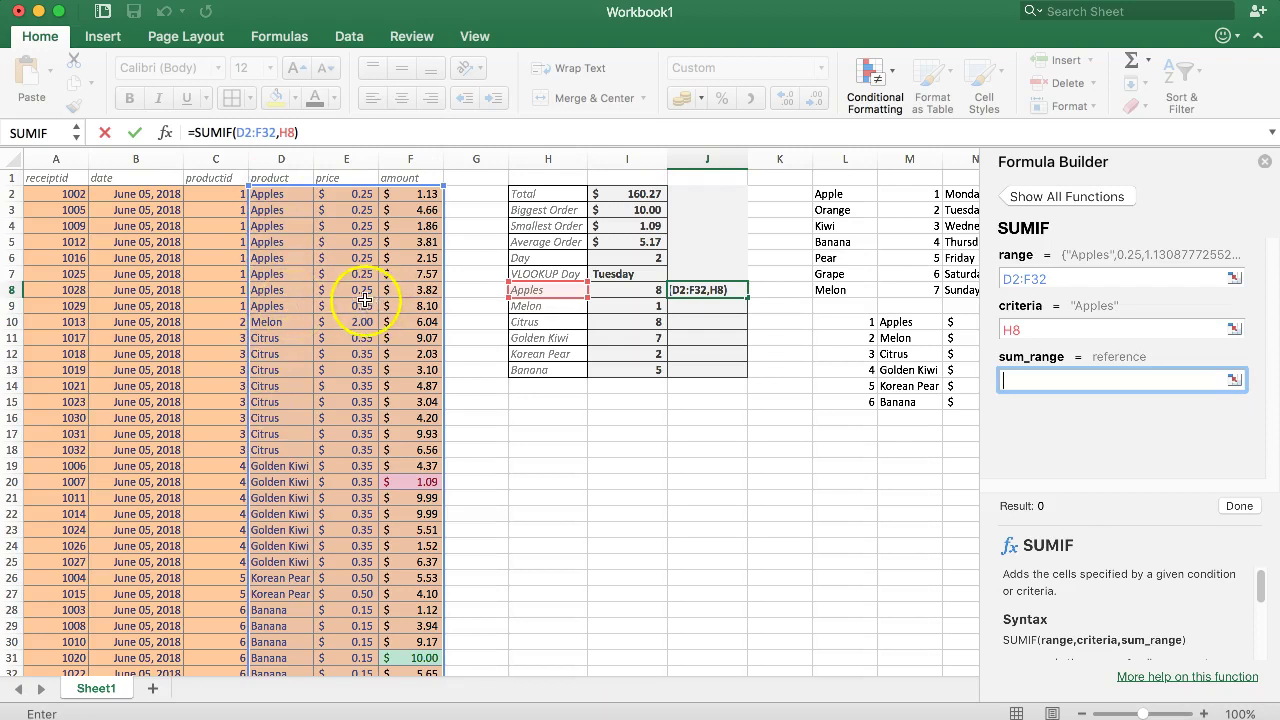
{"action": "left_click", "coordinate": [405, 191]}
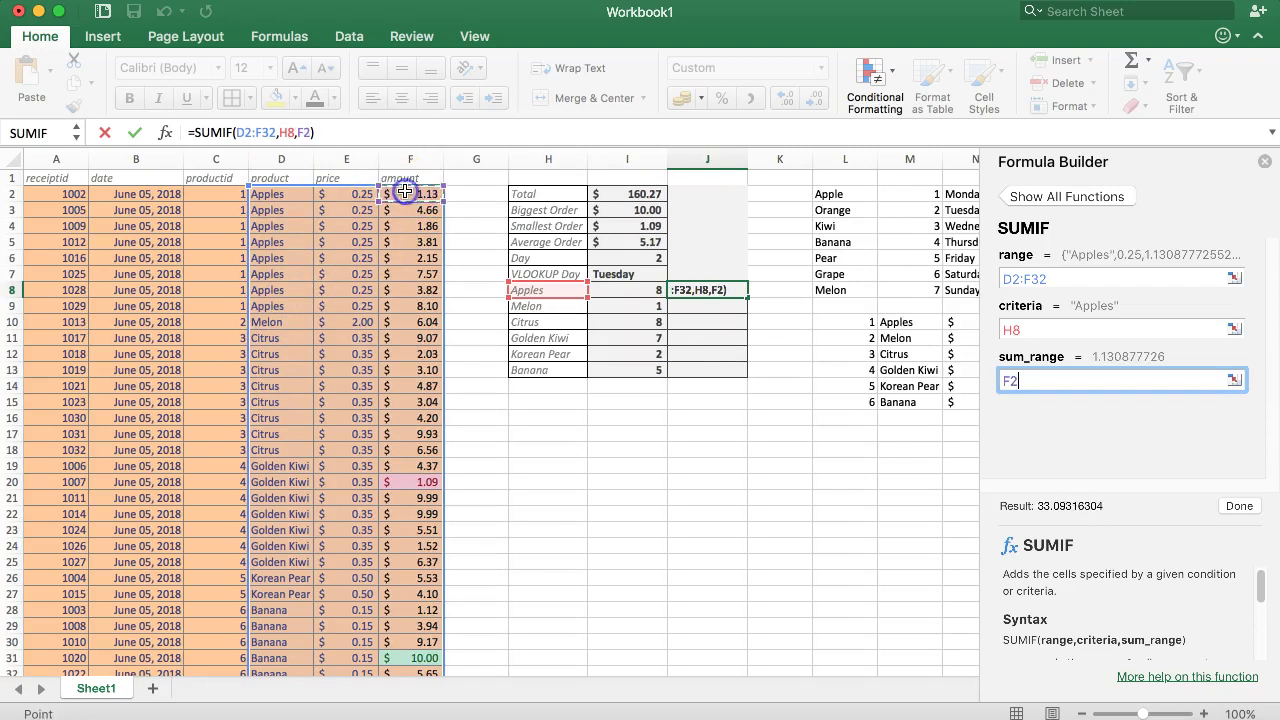
{"action": "left_click_drag", "start_coordinate": [407, 191], "coordinate": [414, 575]}
{"action": "scroll", "coordinate": [605, 543], "scroll_direction": "up", "scroll_amount": 3}
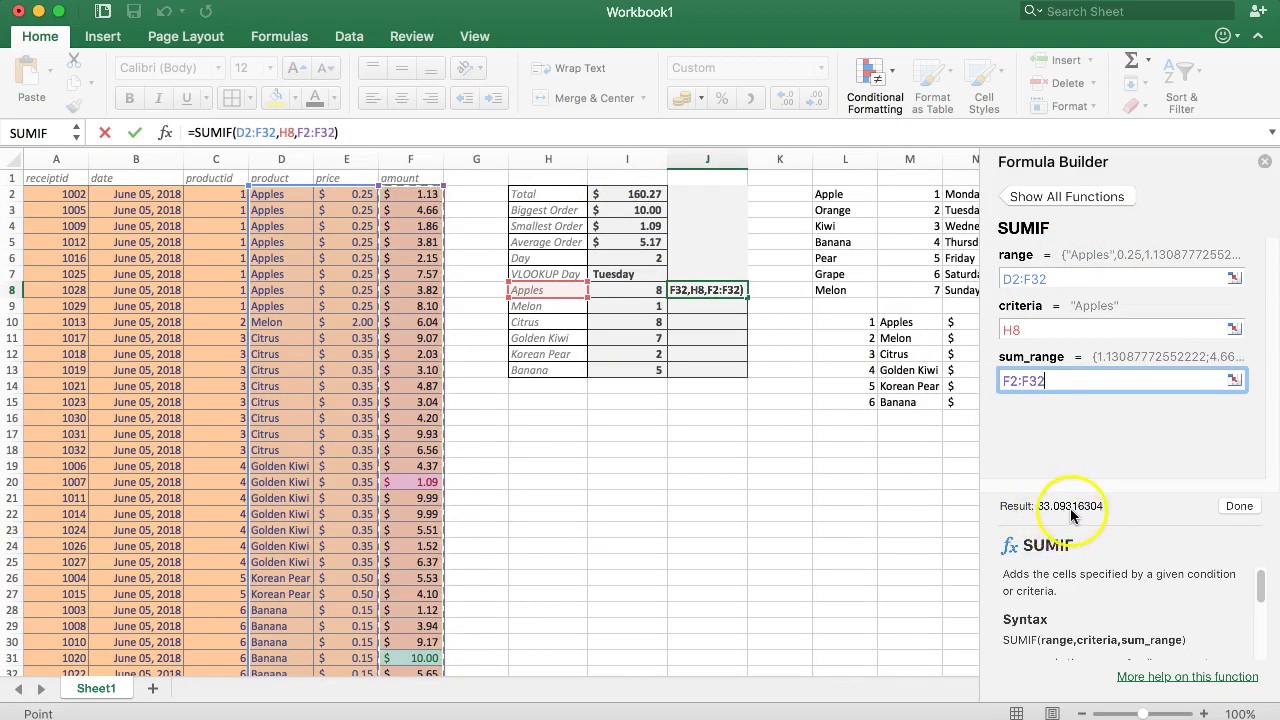
Commit the Apples SUMIF and format J8 as $ English (United States) accounting.
{"action": "left_click", "coordinate": [1238, 506]}
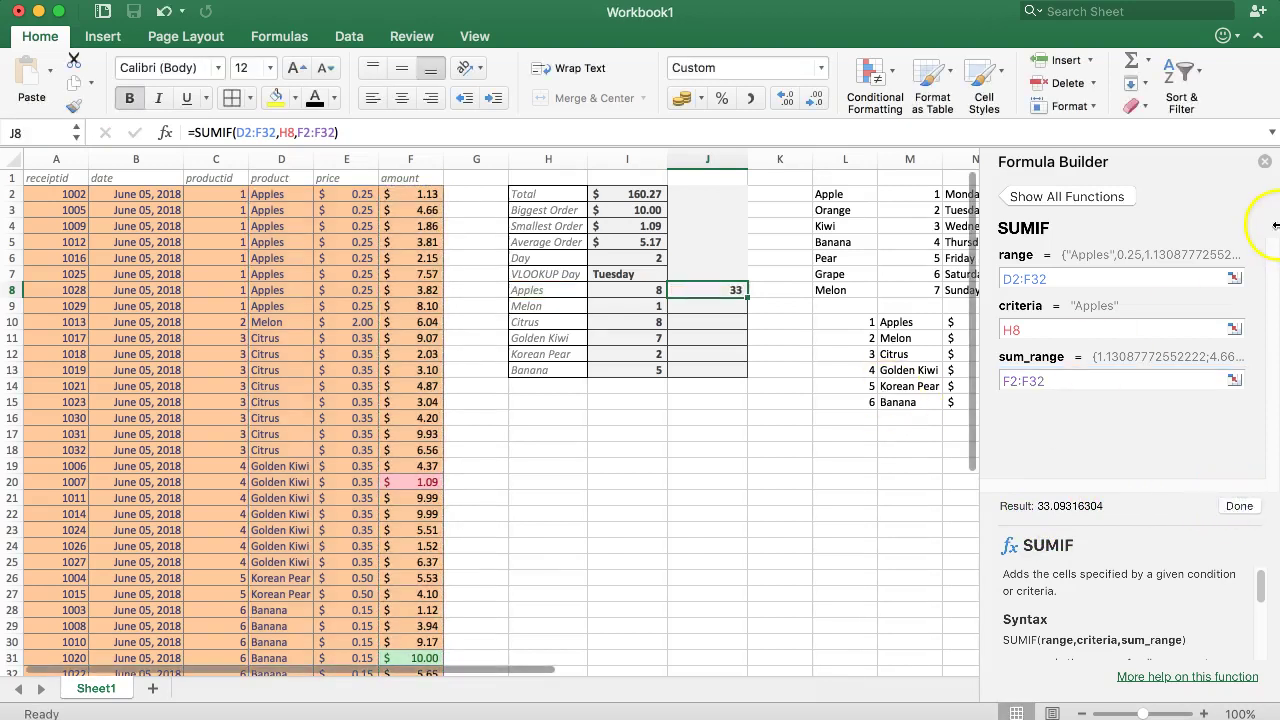
{"action": "left_click", "coordinate": [1264, 161]}
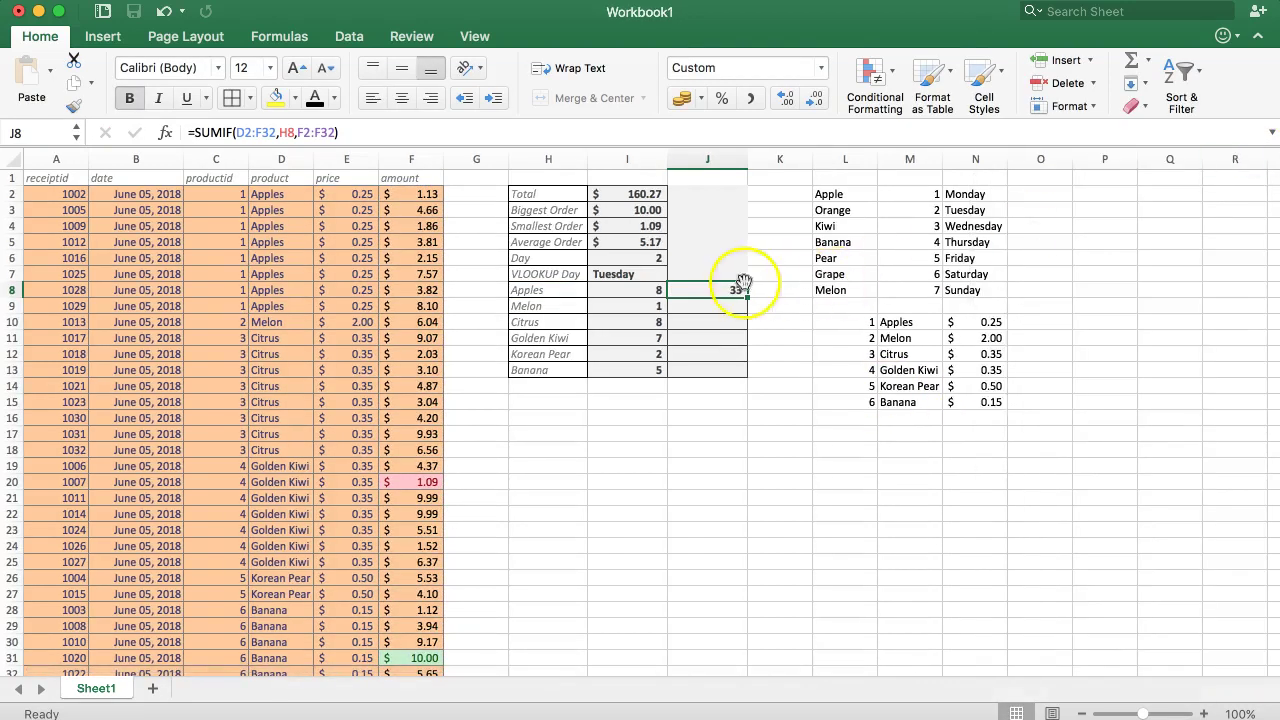
{"action": "left_click", "coordinate": [701, 97]}
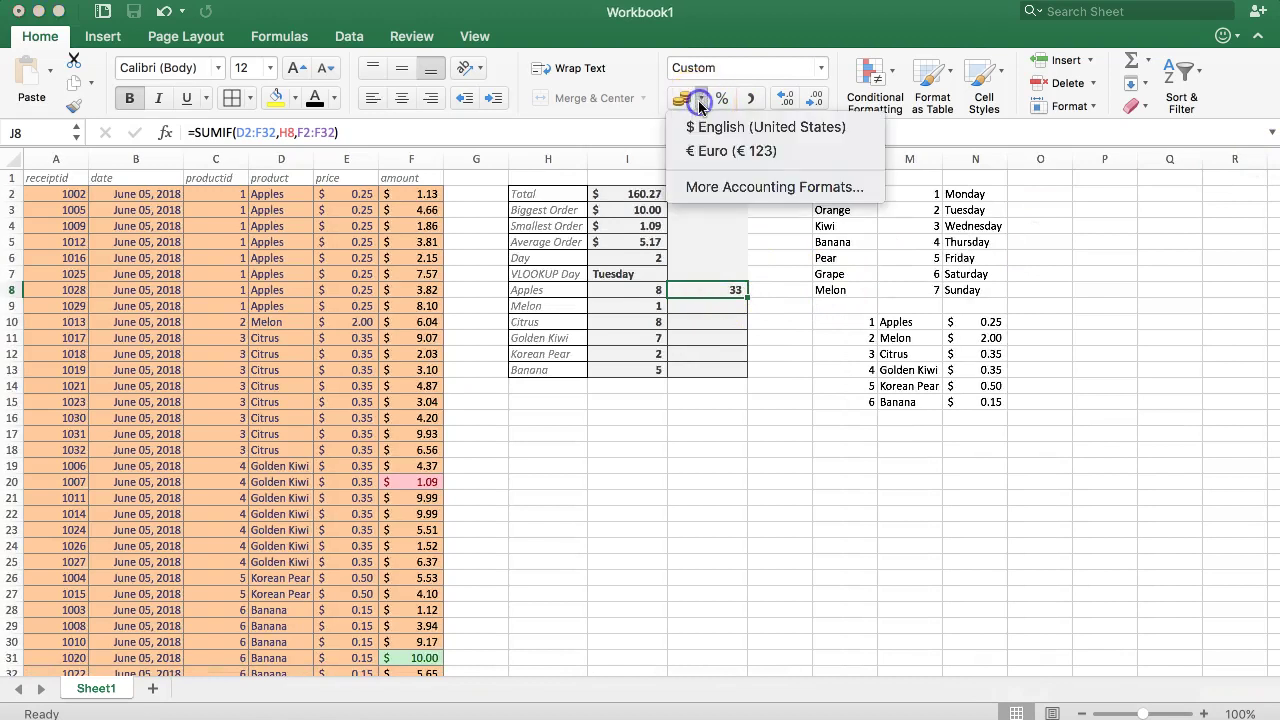
{"action": "left_click", "coordinate": [705, 128]}
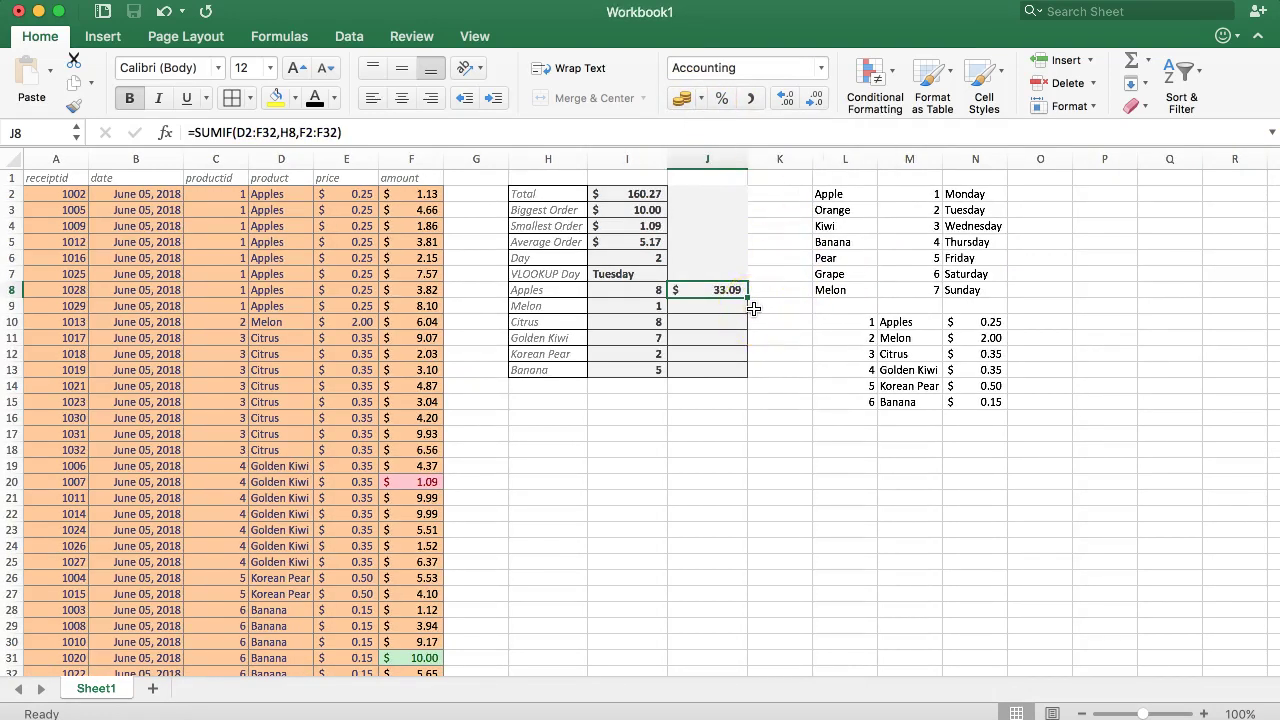
Compare the Apples count formula in I8 with the sales total in J8.
{"action": "left_click", "coordinate": [594, 291]}
{"action": "left_click", "coordinate": [686, 290]}
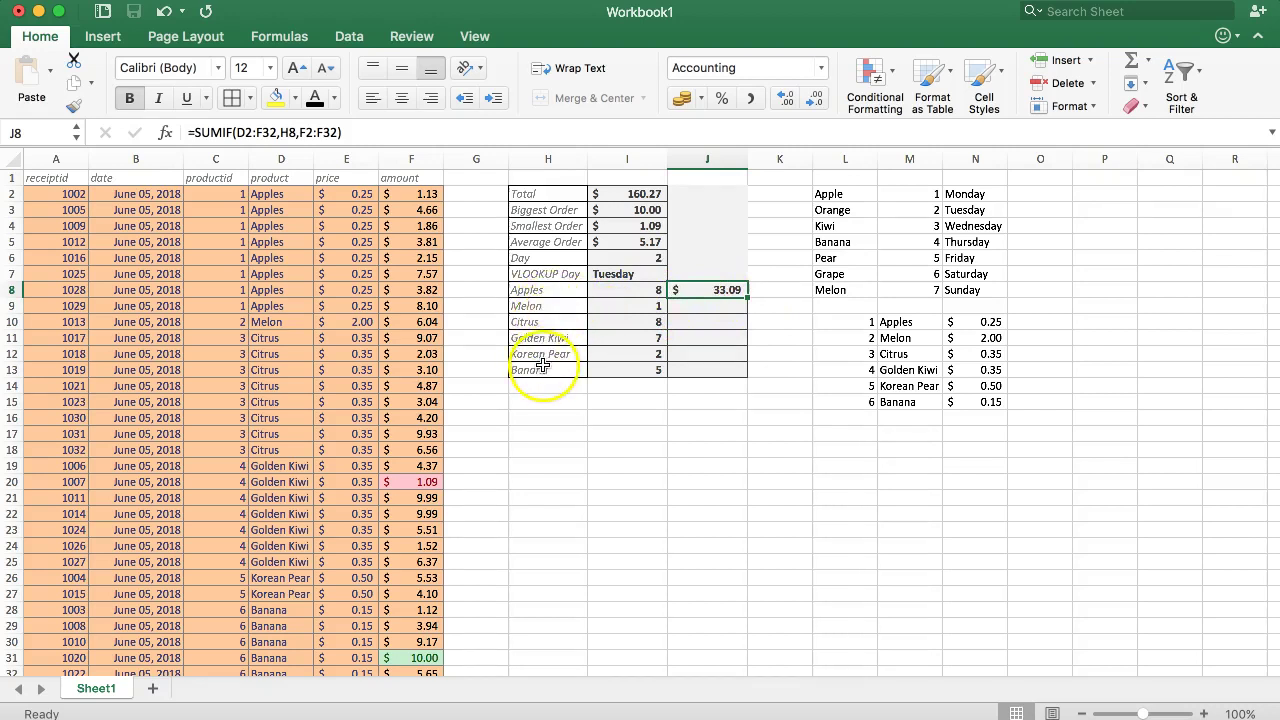
{"action": "left_click", "coordinate": [705, 311]}
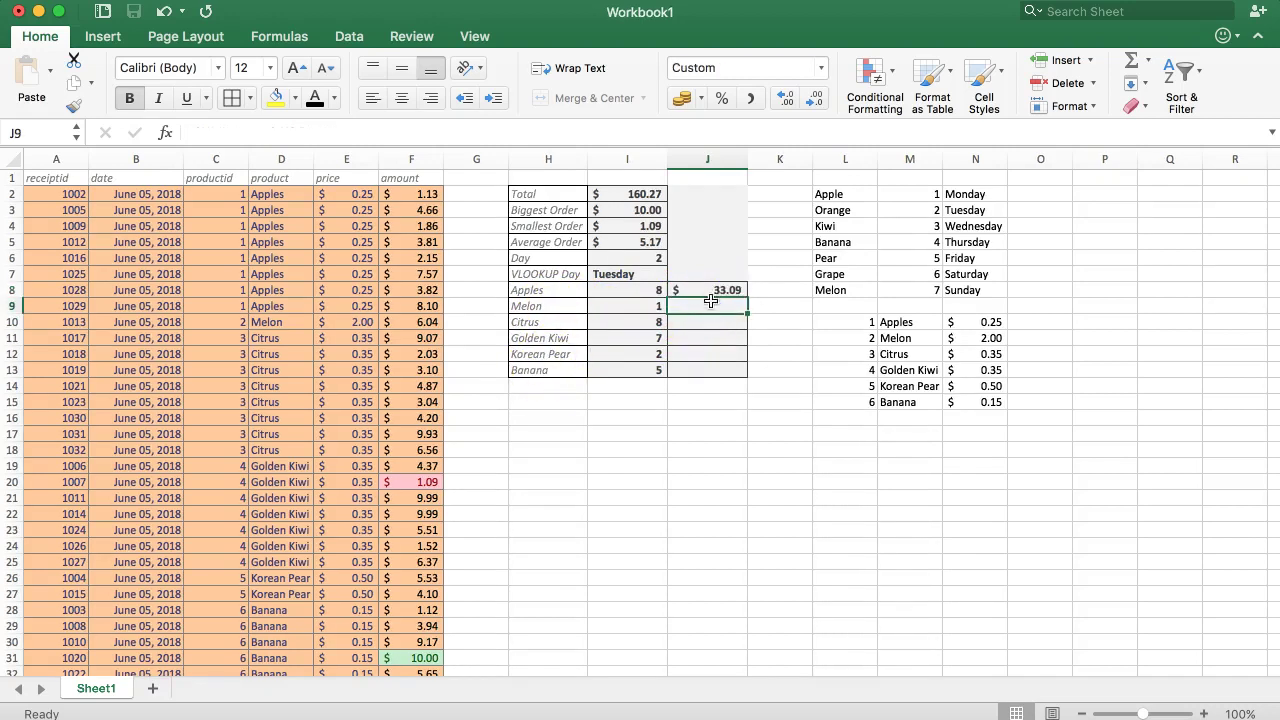
Lock J8's SUMIF range as $D$2:$F$32.
{"action": "left_click", "coordinate": [712, 290]}
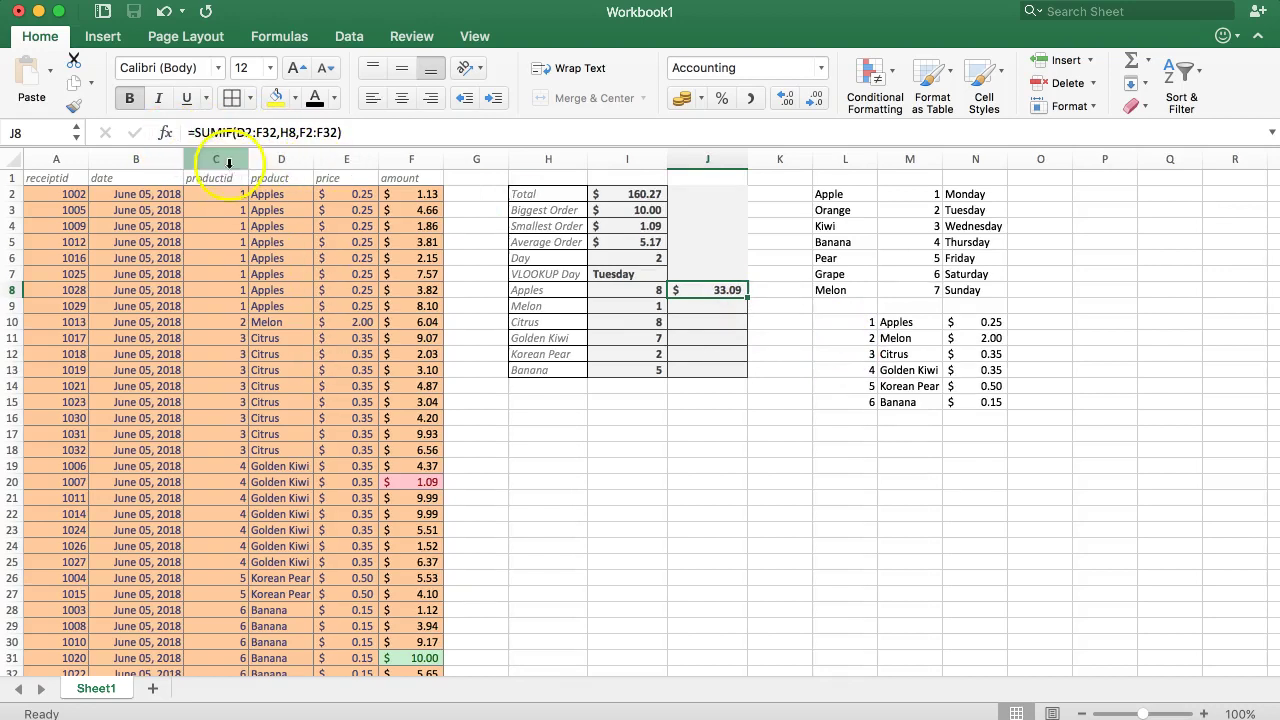
{"action": "left_click", "coordinate": [244, 134]}
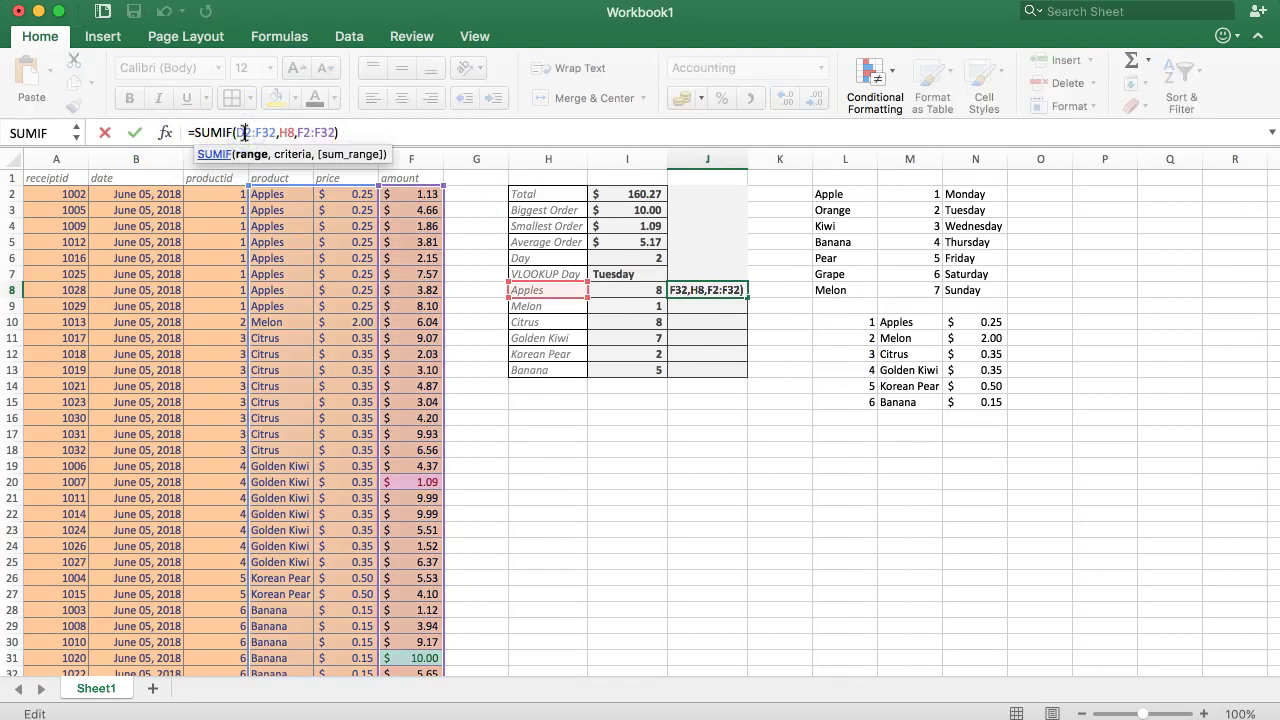
{"action": "left_click_drag", "start_coordinate": [244, 134], "coordinate": [277, 132]}
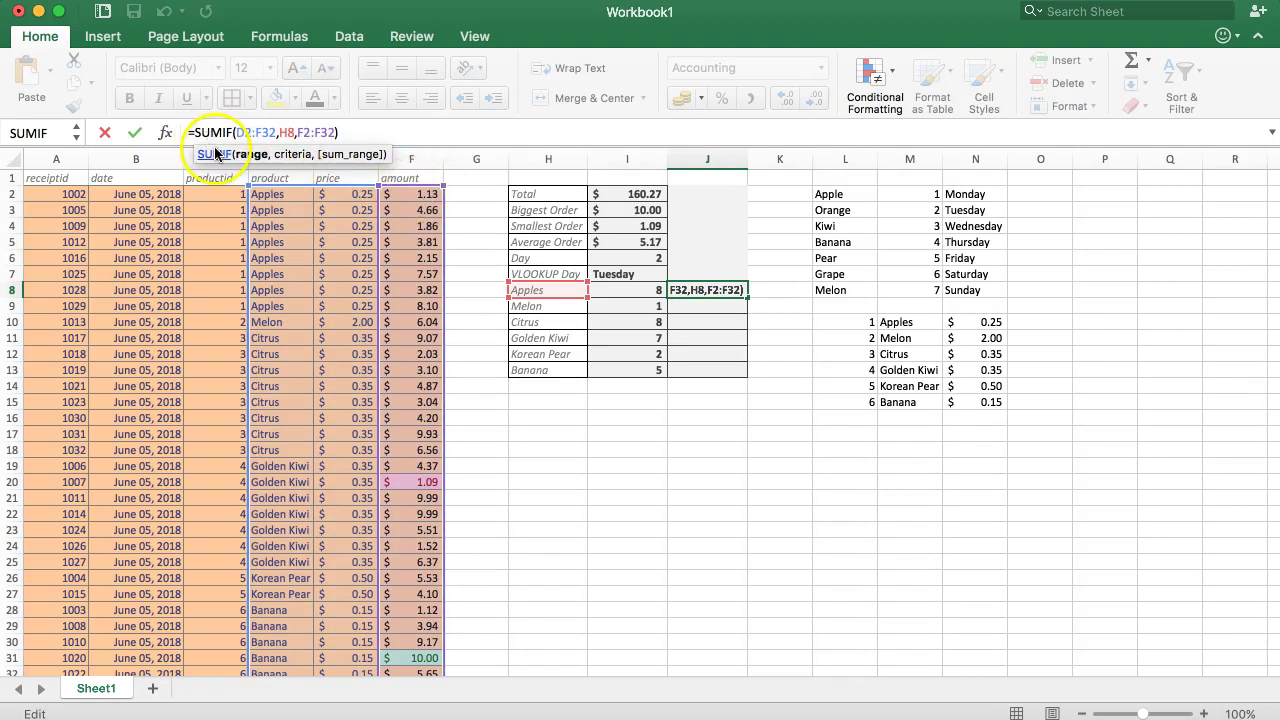
{"action": "left_click_drag", "start_coordinate": [237, 133], "coordinate": [276, 134]}
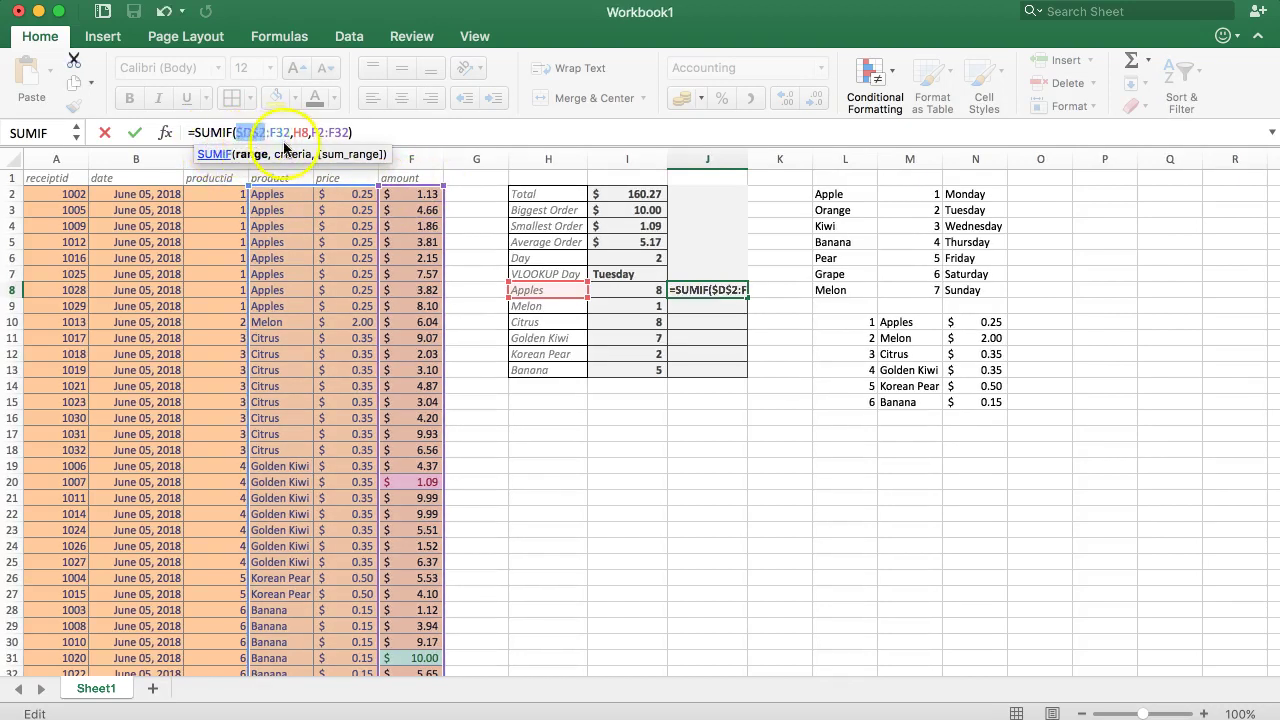
{"action": "key", "text": "F4"}
{"action": "double_click", "coordinate": [276, 133]}
{"action": "key", "text": "F4"}
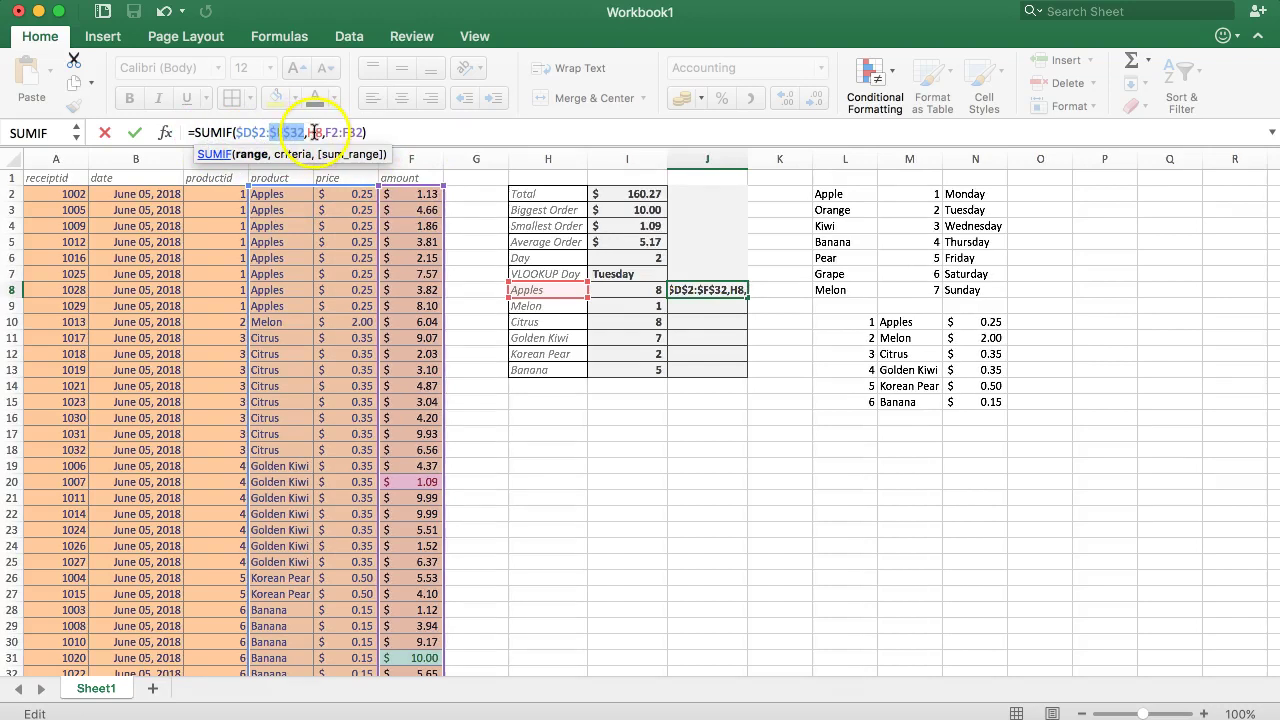
{"action": "left_click", "coordinate": [313, 133]}
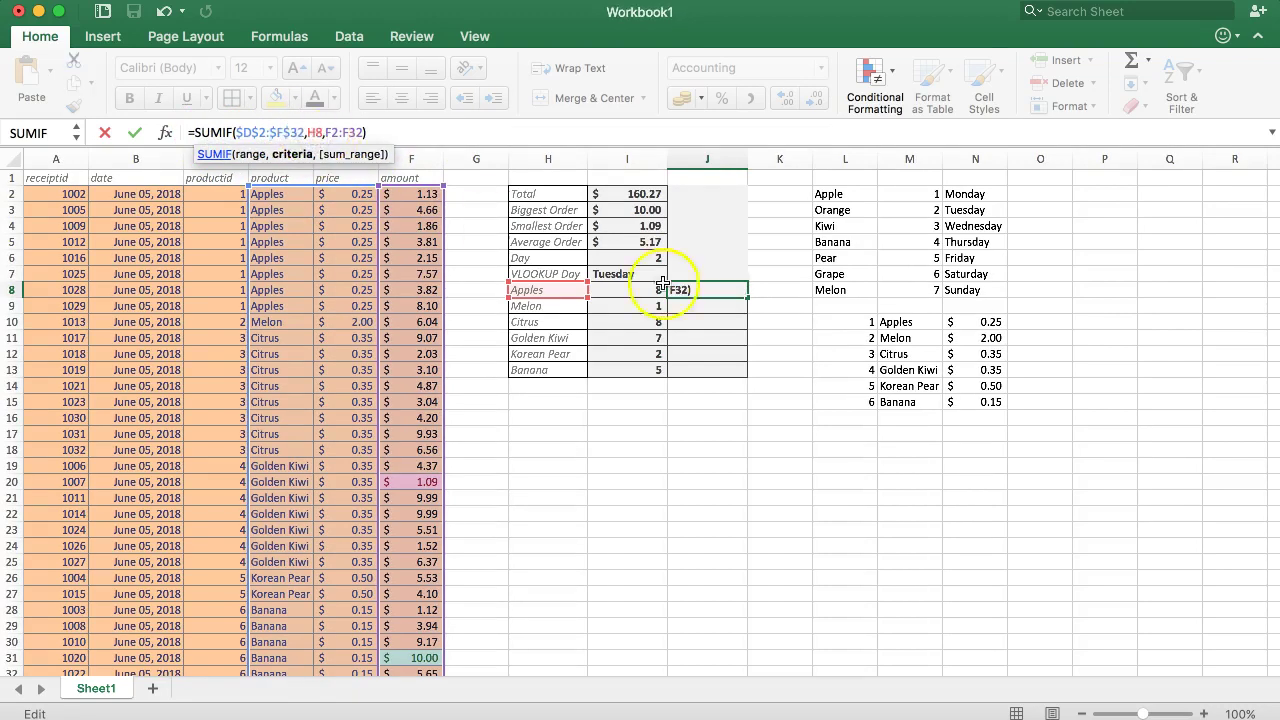
Lock the sum range as $F$2:$F$32 and commit the formula.
{"action": "left_click", "coordinate": [542, 289]}
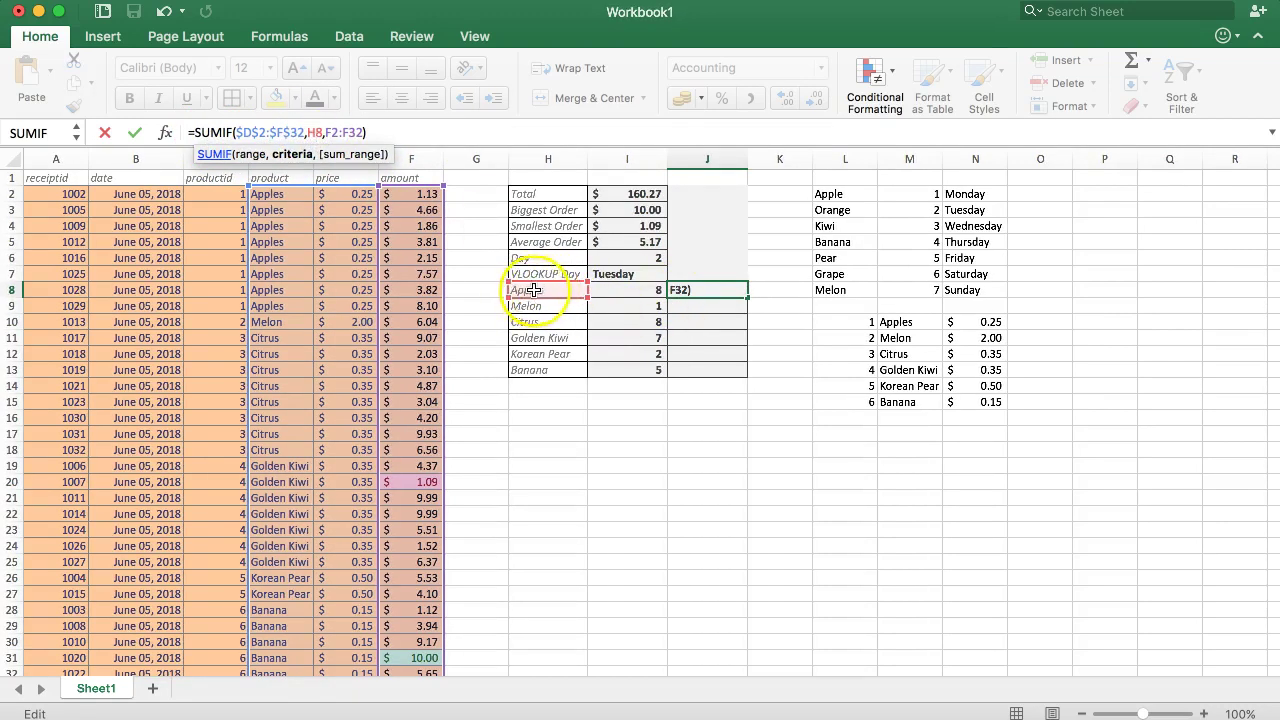
{"action": "left_click", "coordinate": [330, 132]}
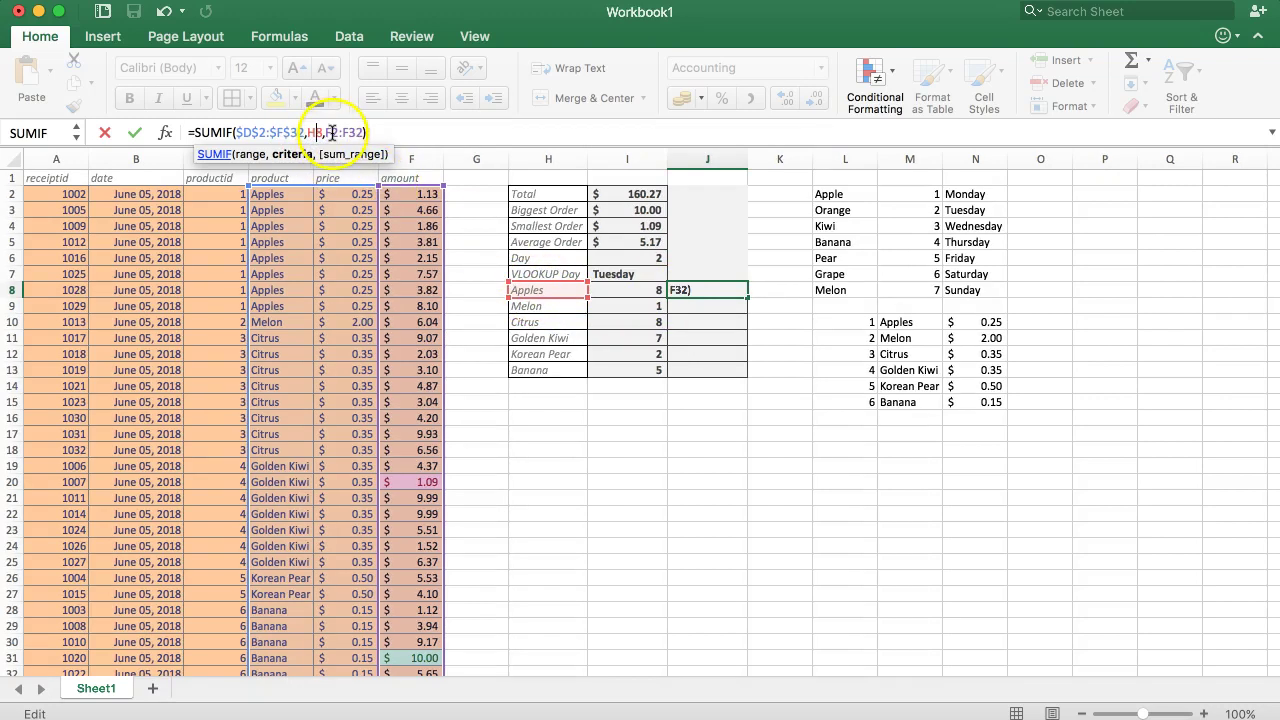
{"action": "left_click", "coordinate": [332, 132]}
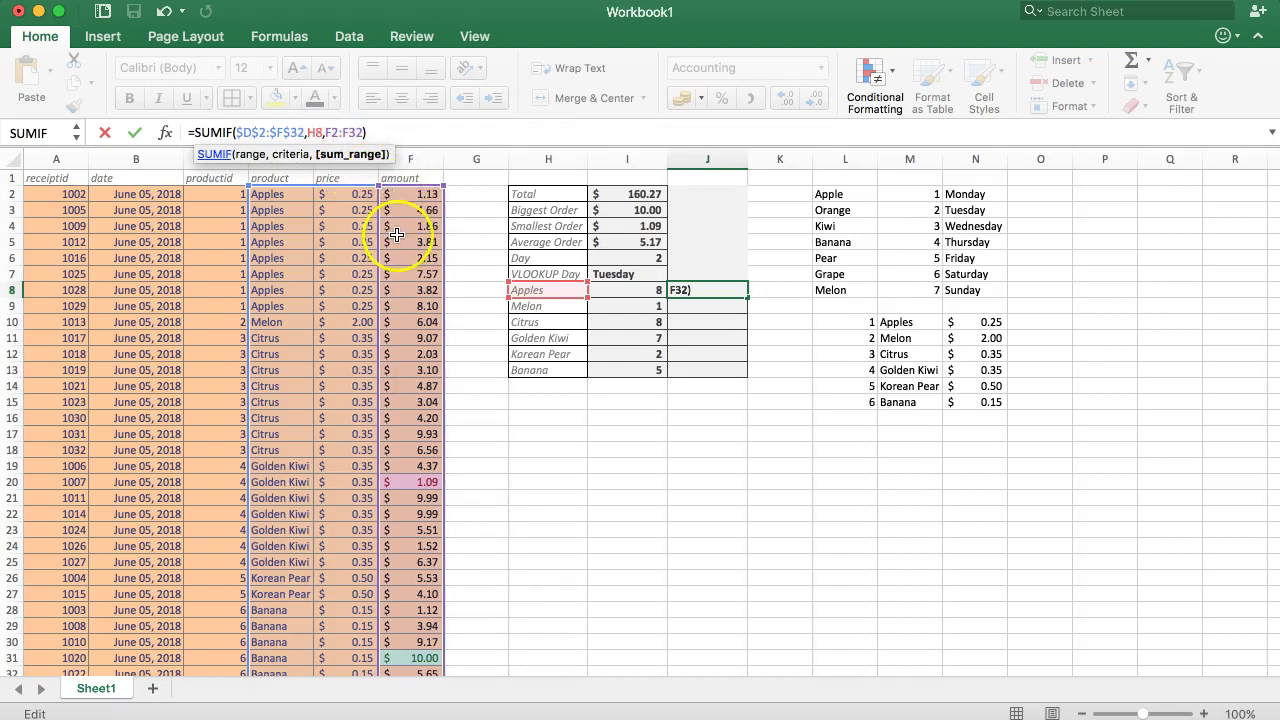
{"action": "left_click", "coordinate": [350, 157]}
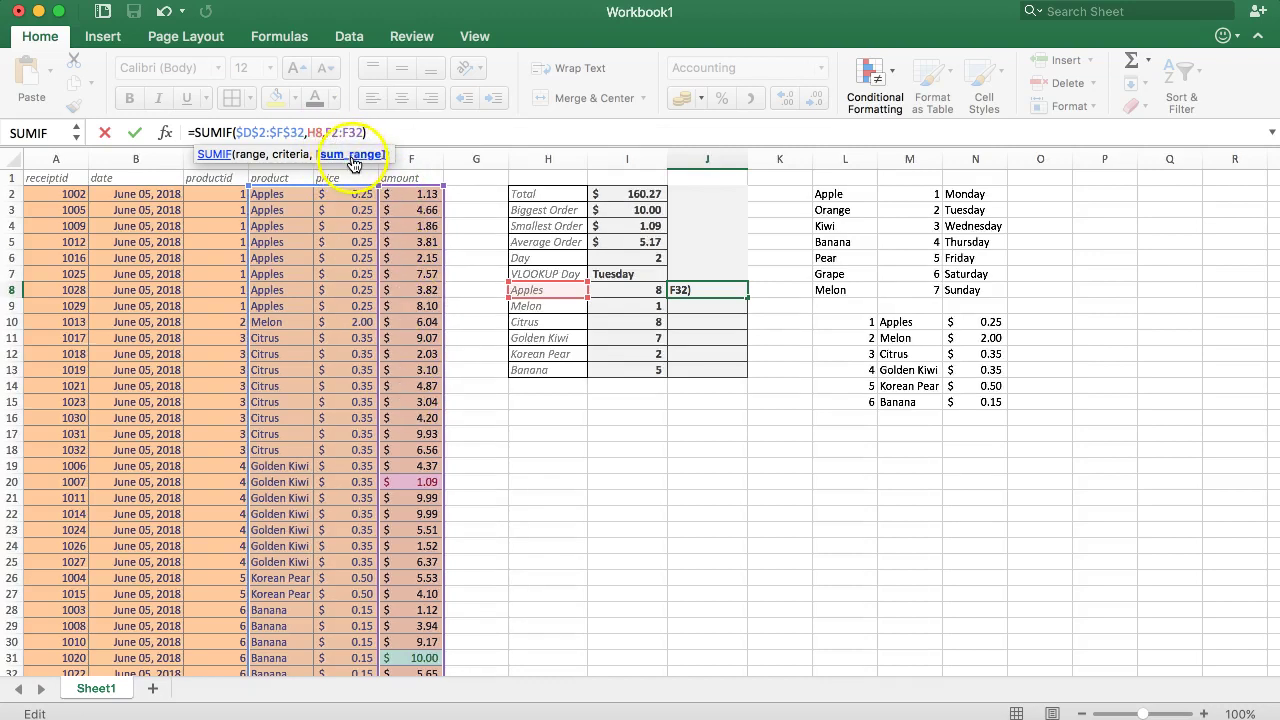
{"action": "left_click", "coordinate": [368, 132]}
{"action": "key", "text": "super+t"}
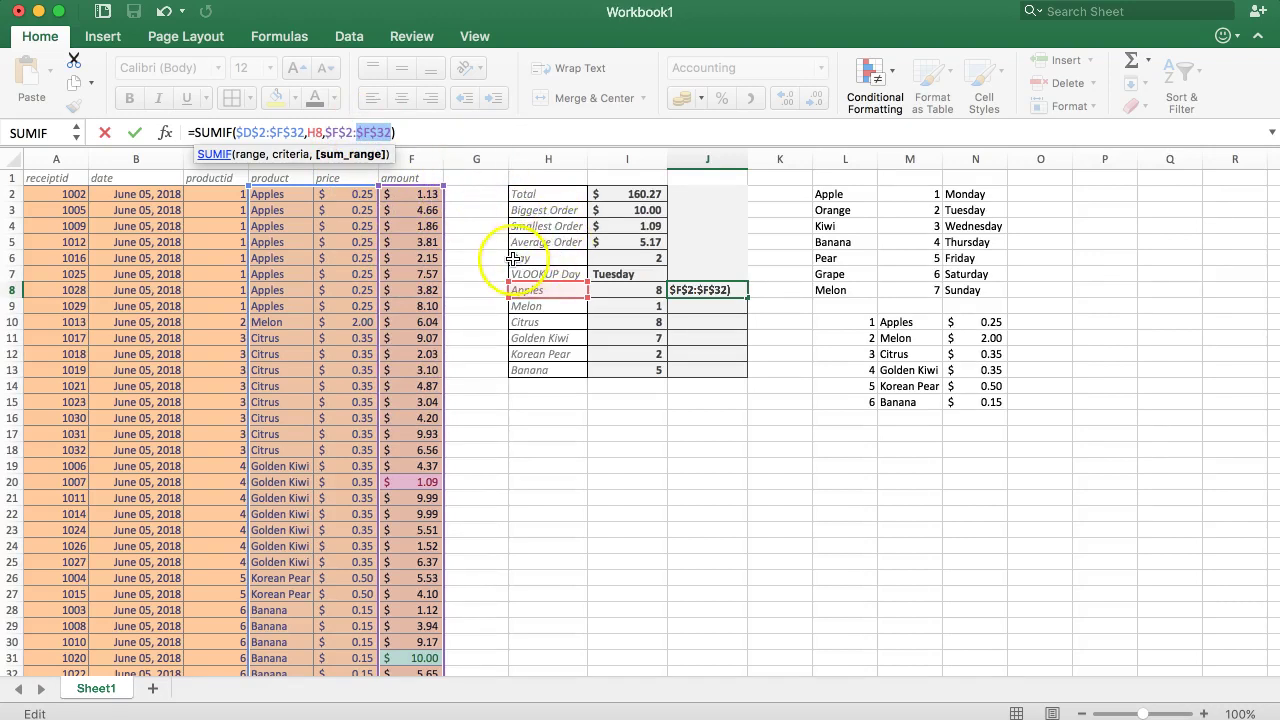
{"action": "key", "text": "Return"}
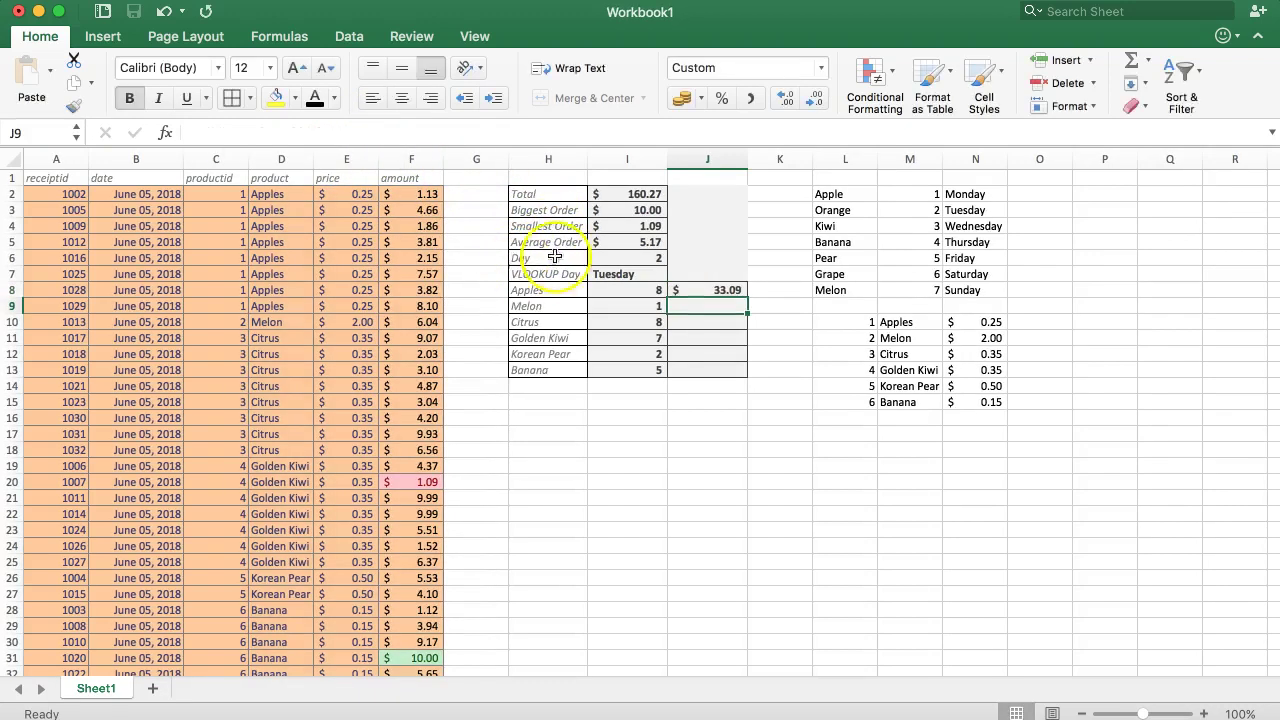
Fill J8's SUMIF down through J13 for Melon through Banana.
{"action": "left_click", "coordinate": [722, 290]}
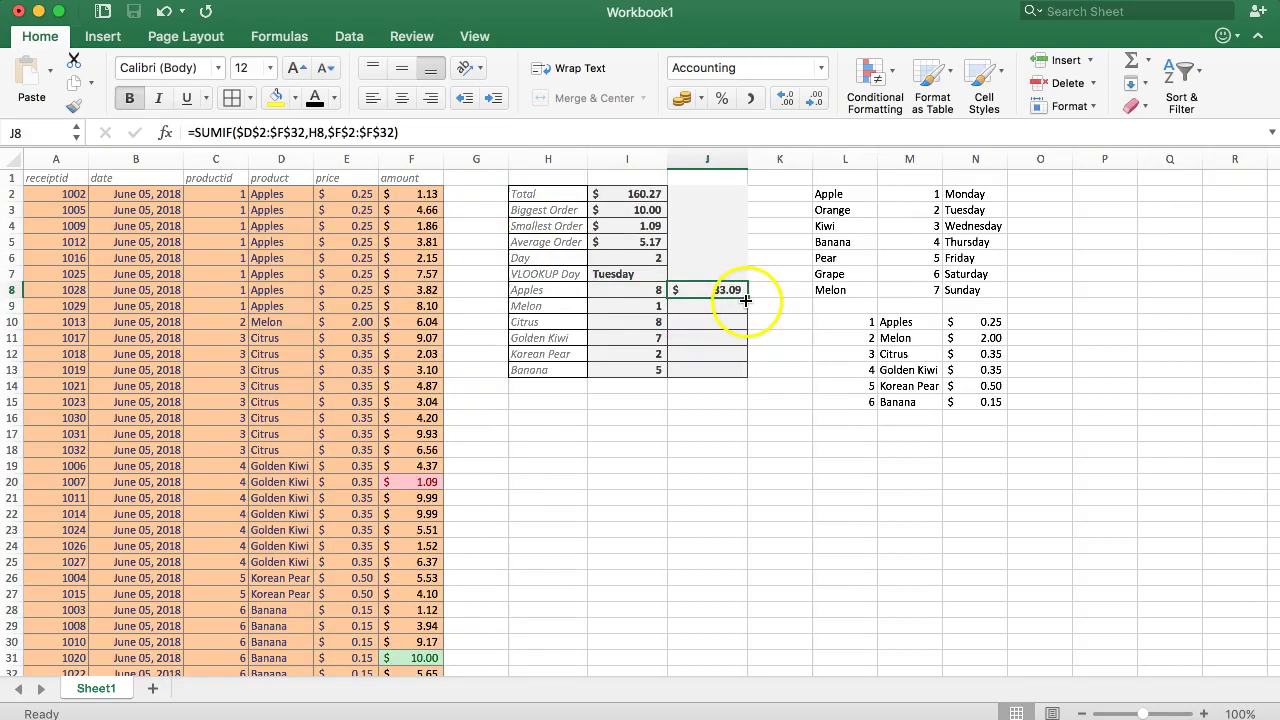
{"action": "left_click_drag", "start_coordinate": [746, 298], "coordinate": [746, 370]}
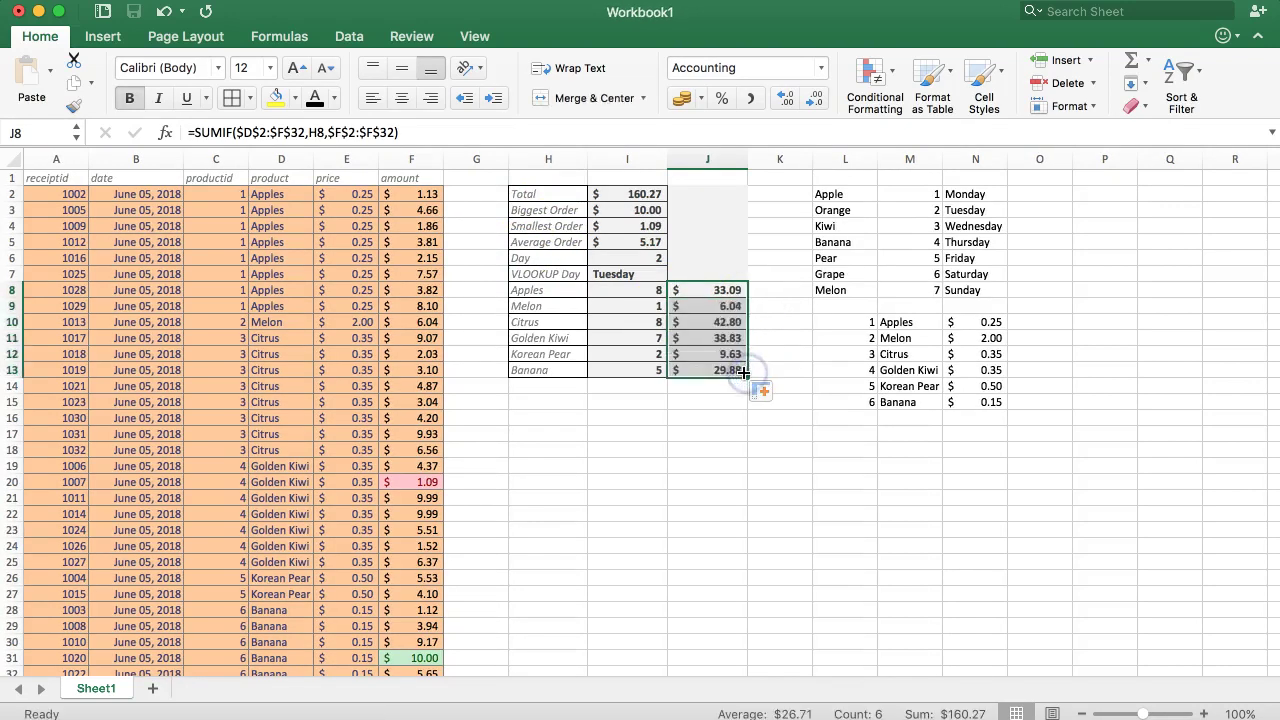
{"action": "left_click", "coordinate": [707, 407]}
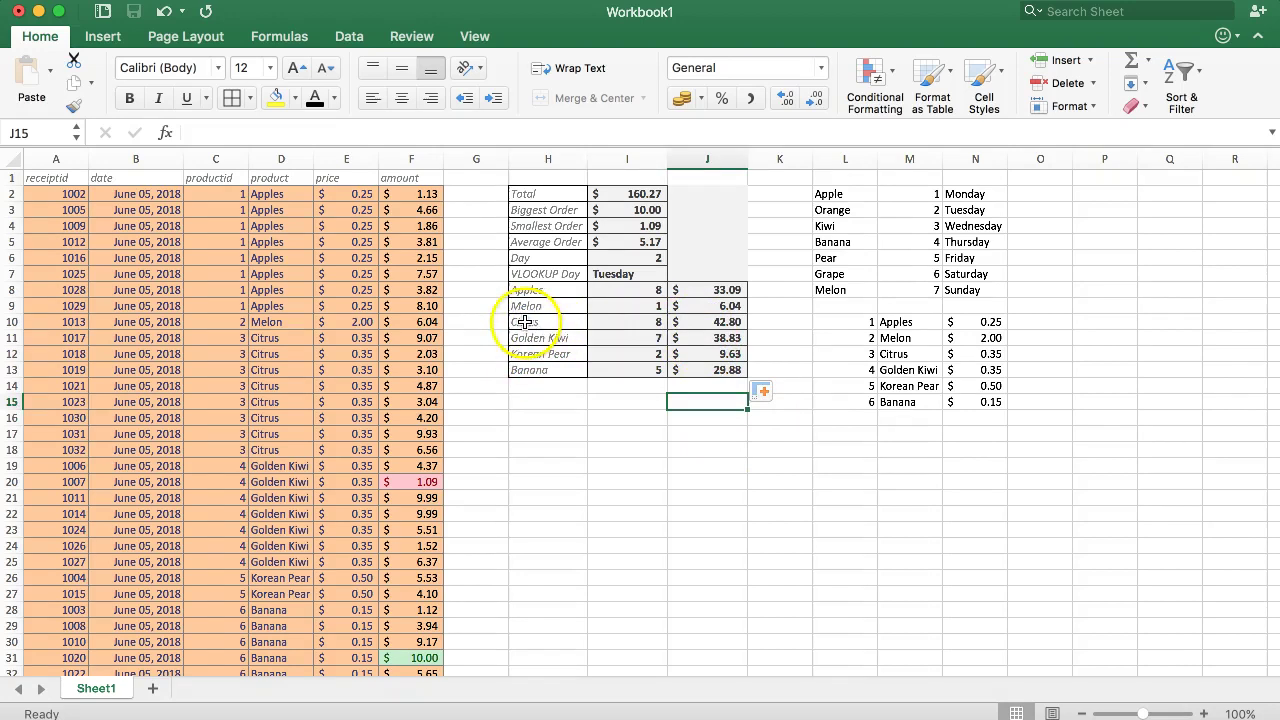
Check the Citrus and Golden Kiwi rows' counts against their totals ($42.80, $38.83).
{"action": "left_click_drag", "start_coordinate": [530, 322], "coordinate": [686, 323]}
{"action": "left_click", "coordinate": [625, 400]}
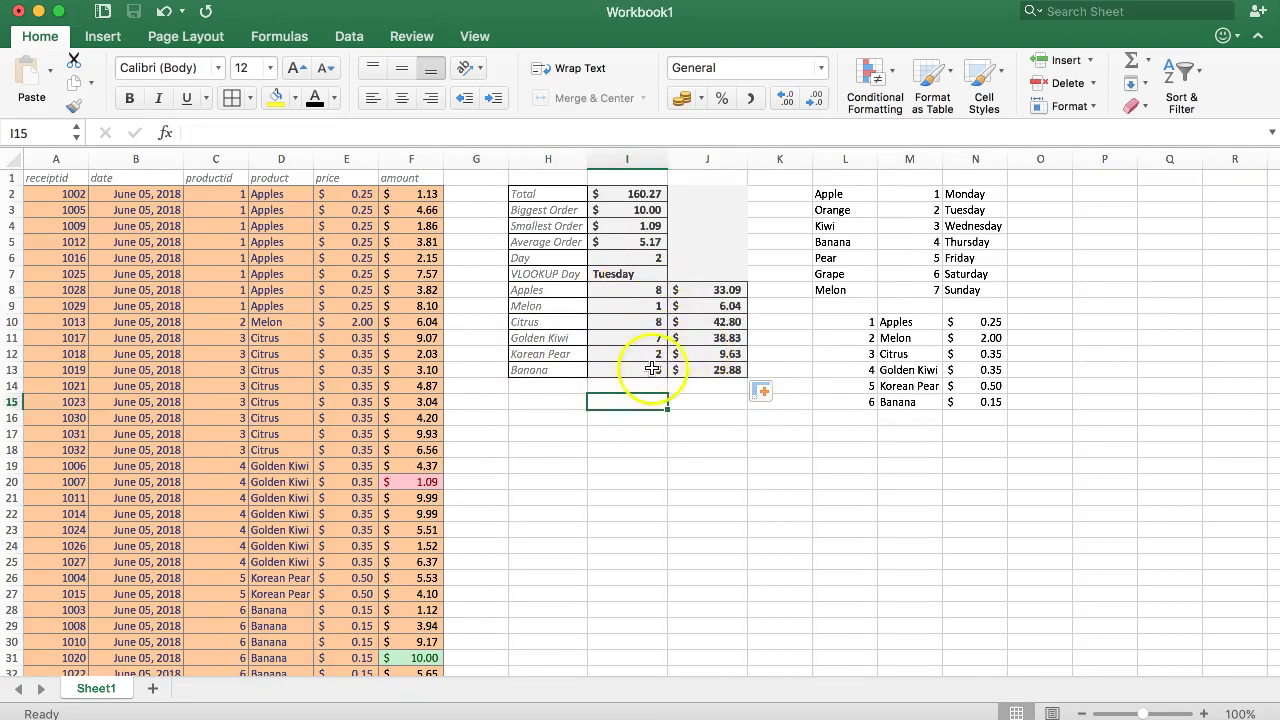
{"action": "left_click_drag", "start_coordinate": [715, 338], "coordinate": [564, 335]}
{"action": "left_click", "coordinate": [720, 338]}
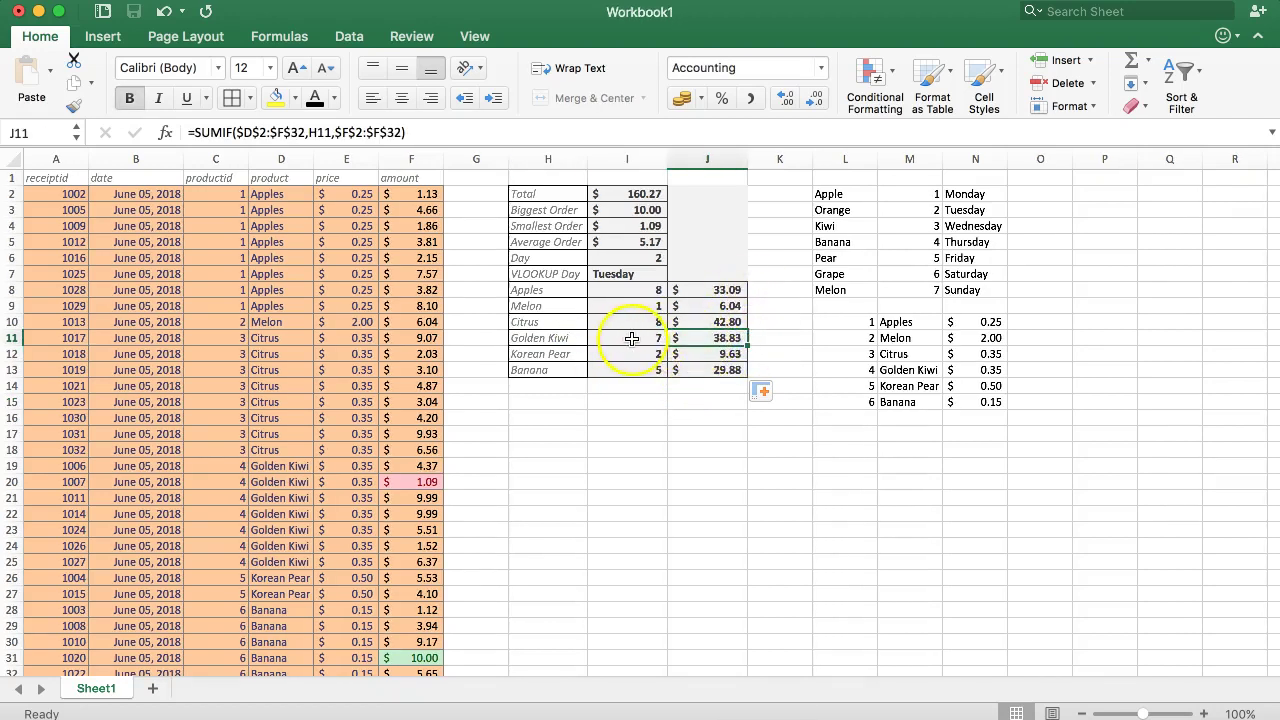
{"action": "left_click_drag", "start_coordinate": [608, 290], "coordinate": [726, 305]}
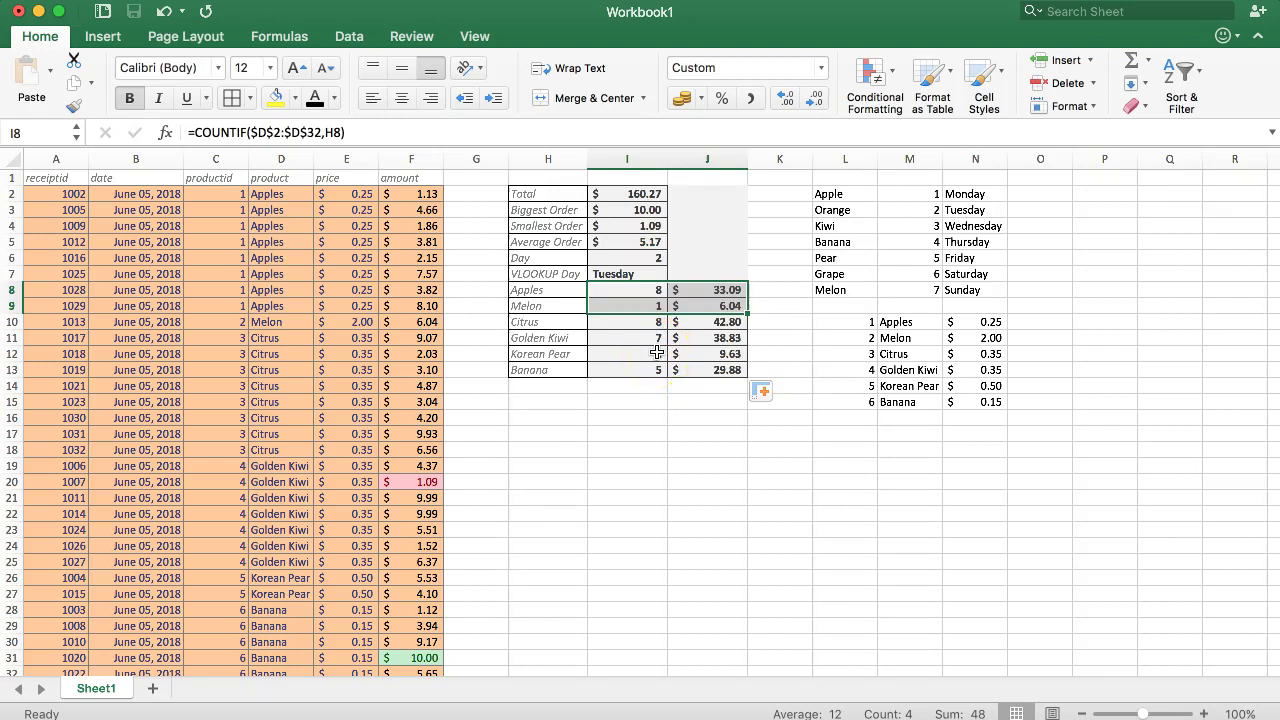
{"action": "left_click", "coordinate": [696, 307]}
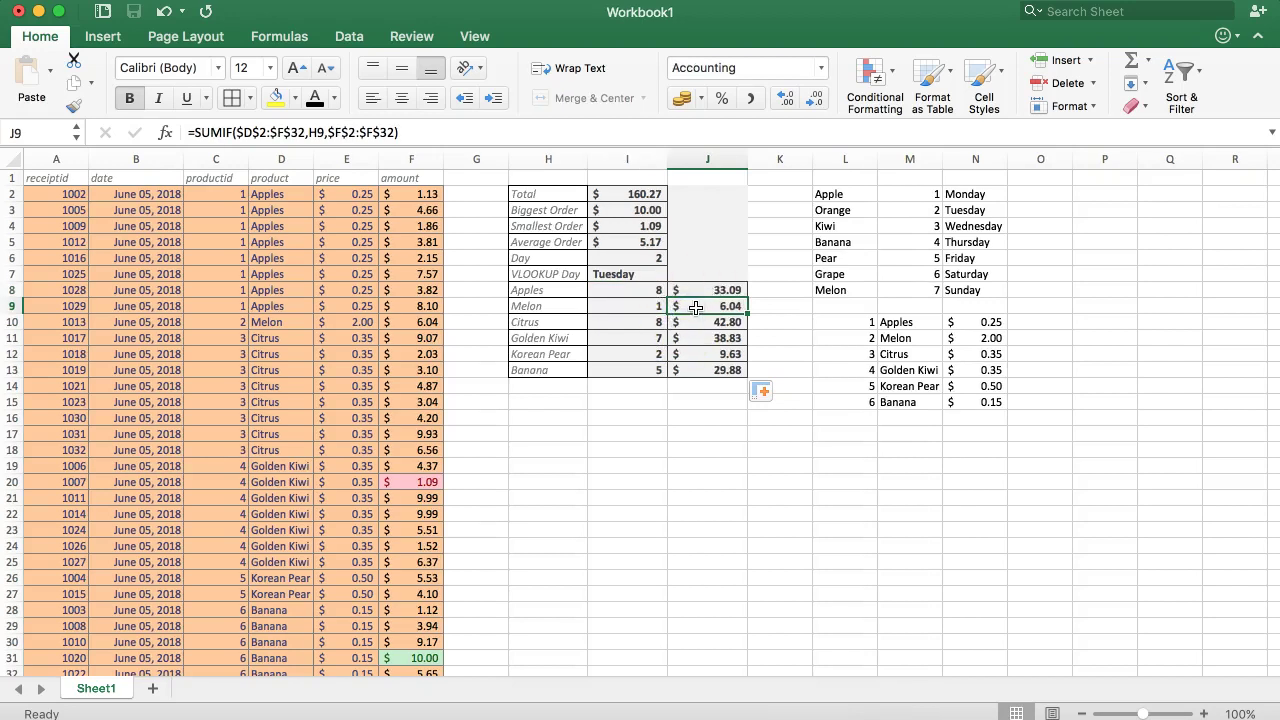